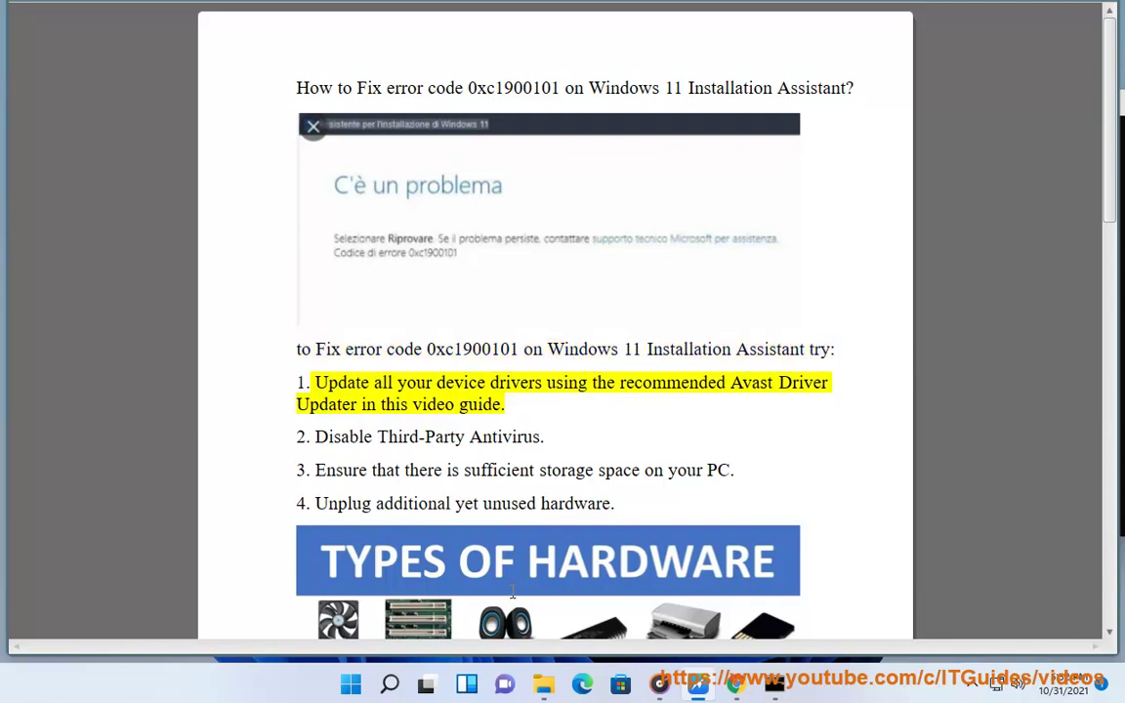
- Rescan the 63 drivers in Avast Driver Updater, then check free drive space in This PC
left_click(390, 683)
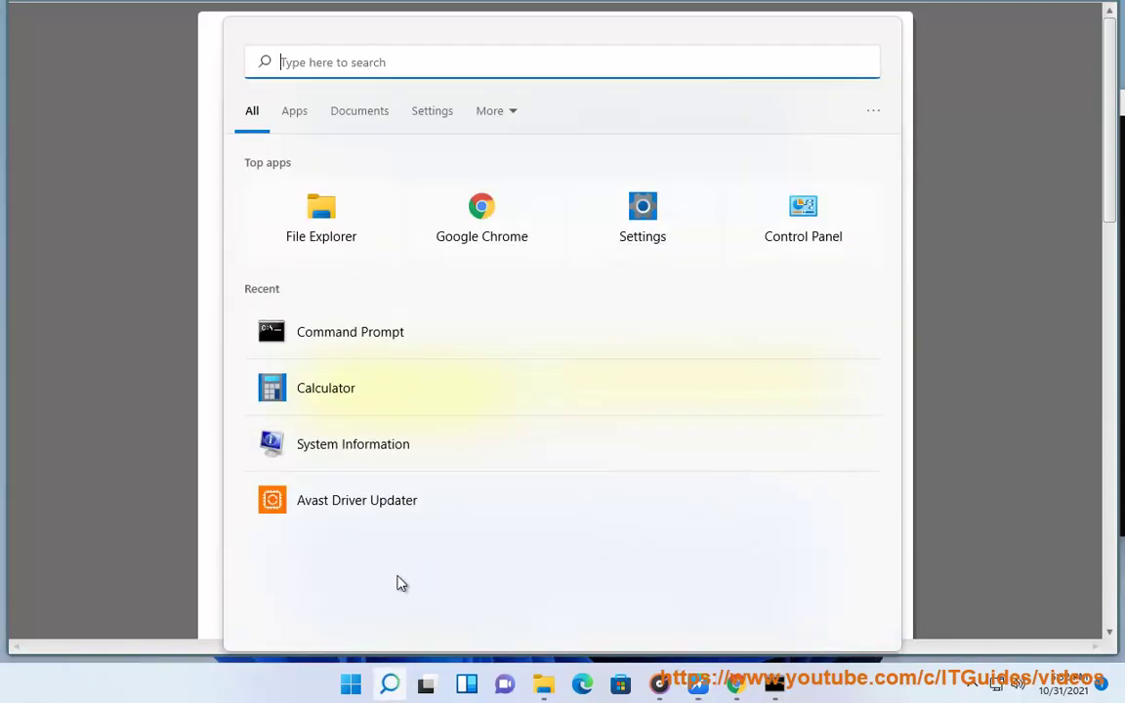
left_click(342, 492)
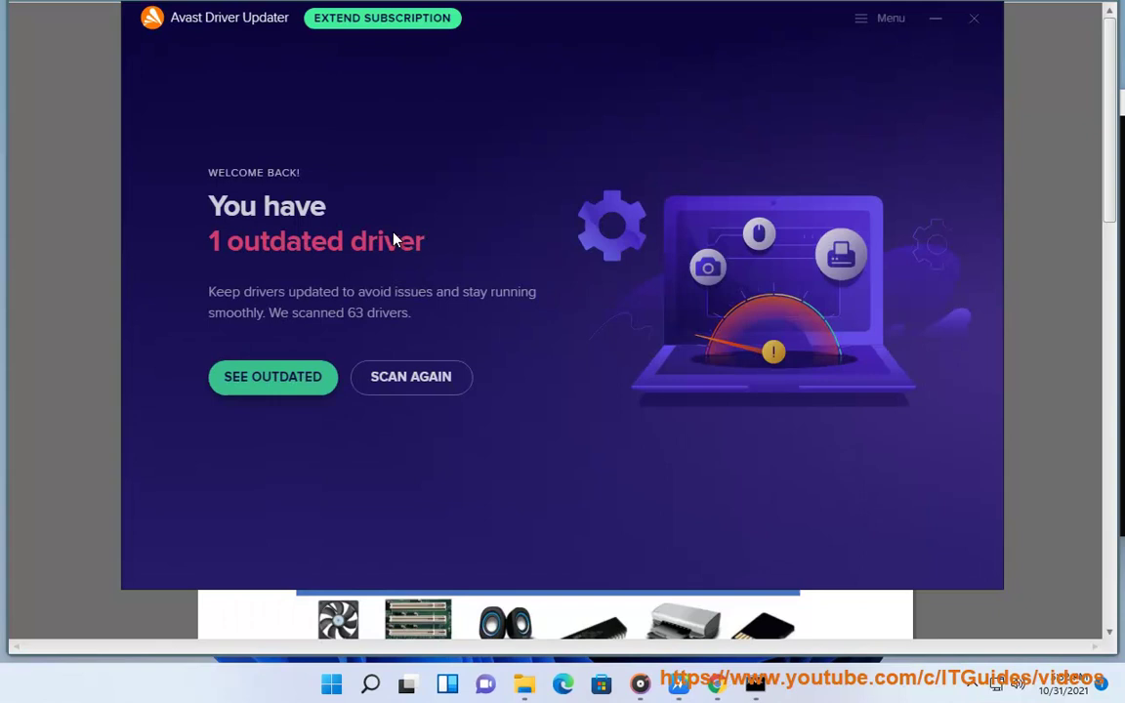
left_click(403, 380)
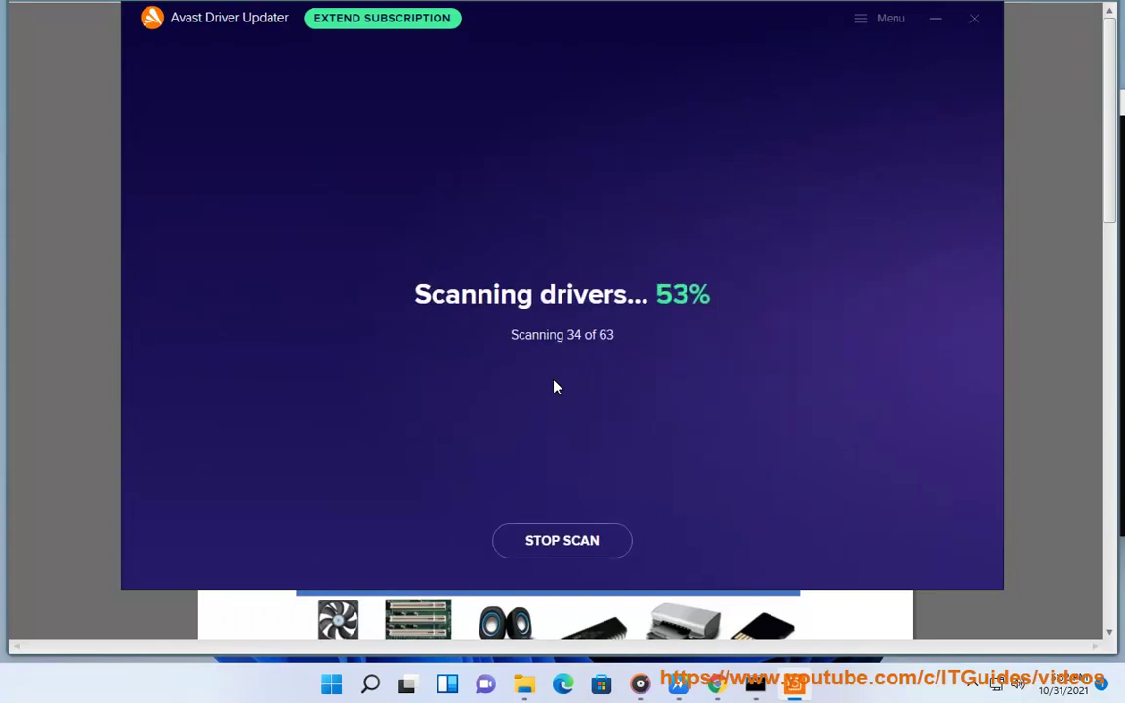
left_click(939, 21)
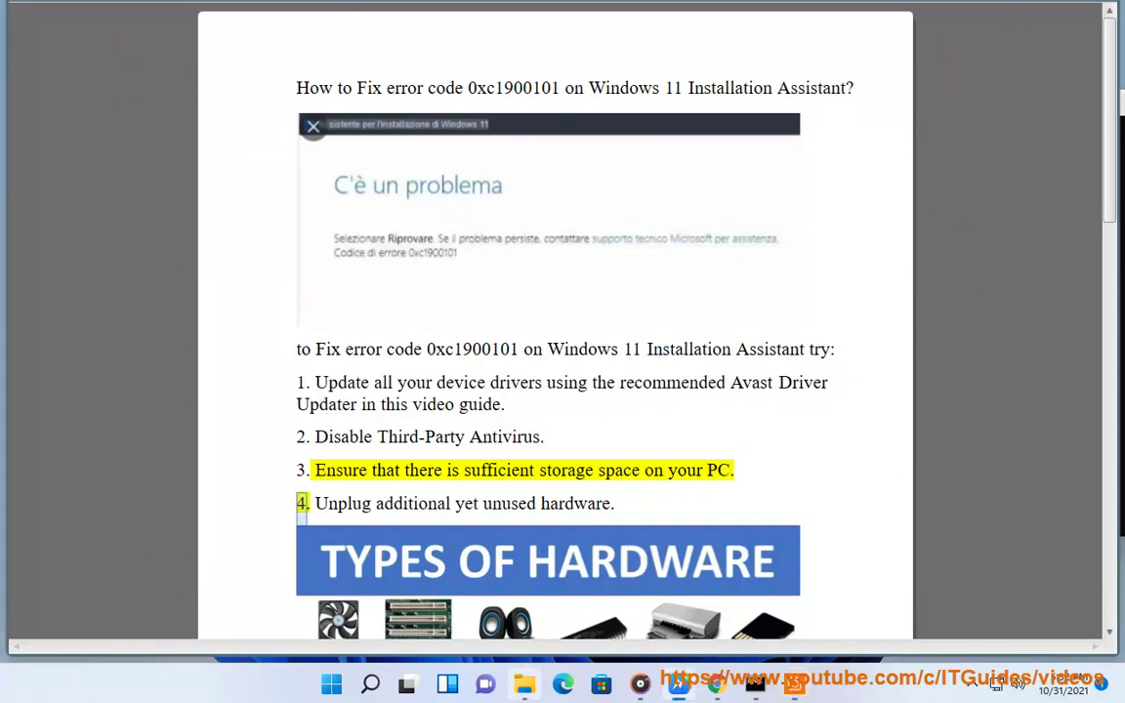
key("super+e")
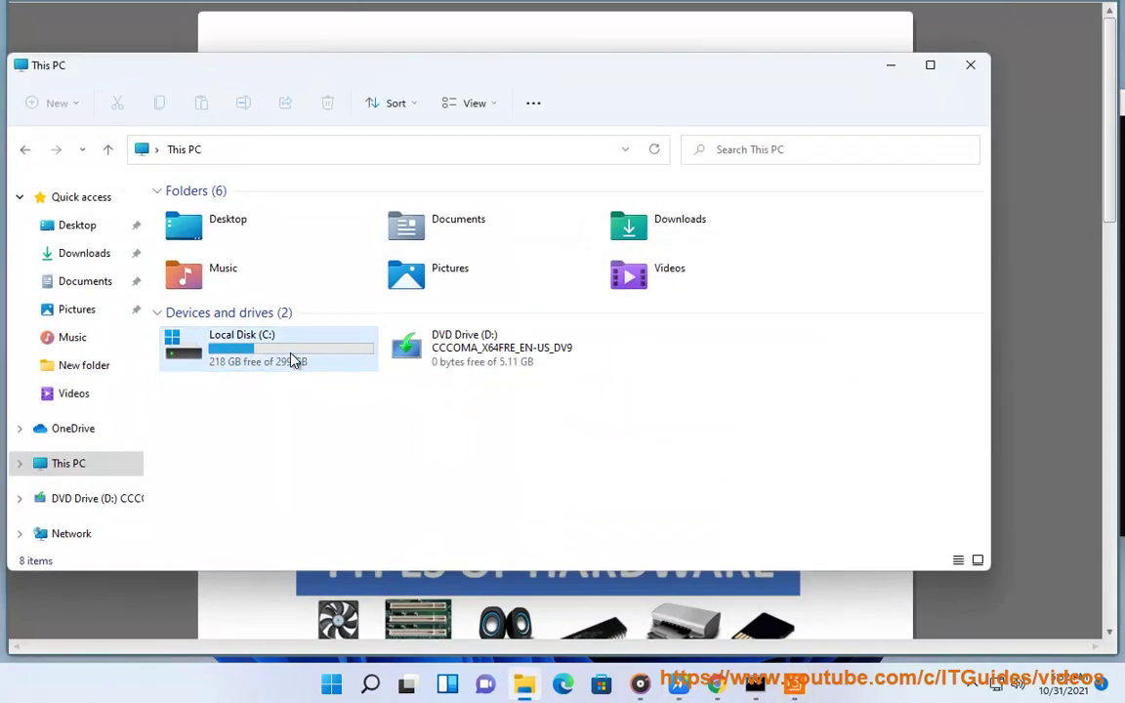
left_click(890, 67)
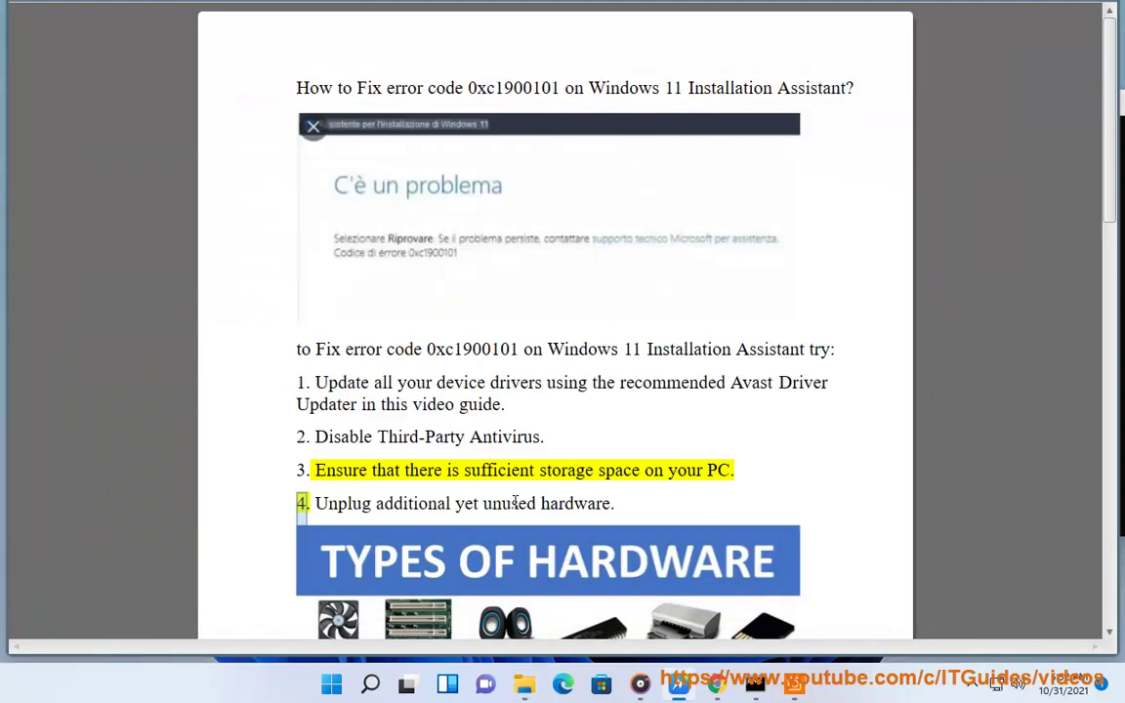
- Turn on Storage Sense under Settings > System > Storage for Local Disk (C:)
left_click(332, 684)
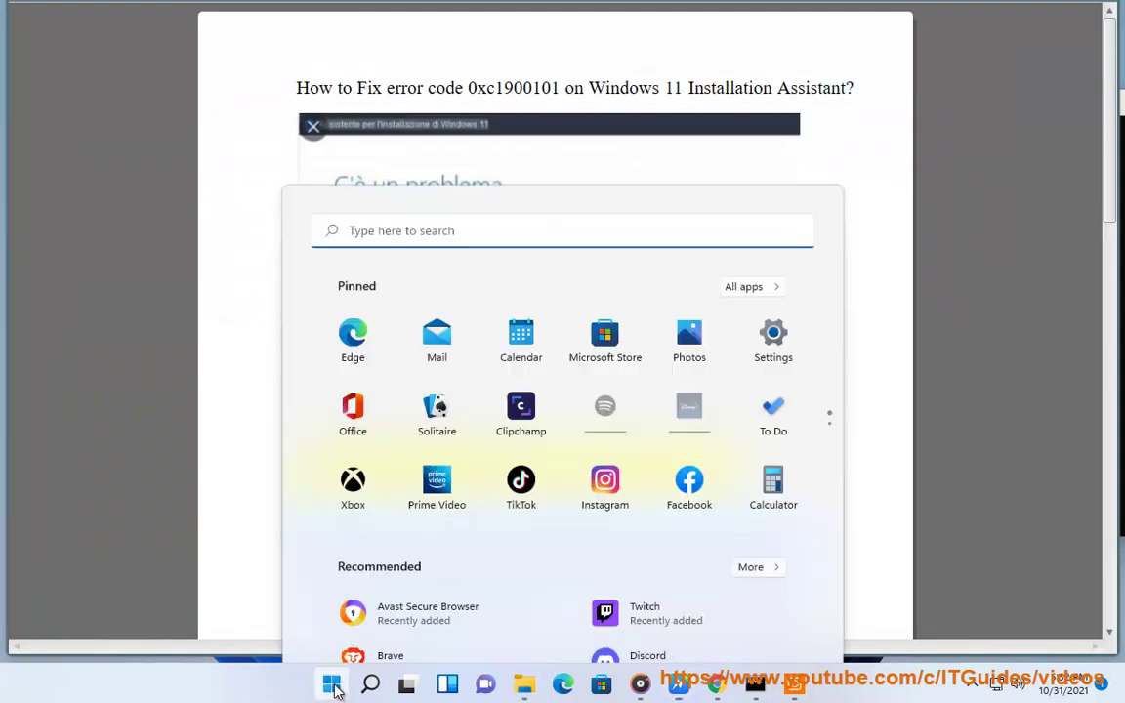
left_click(773, 181)
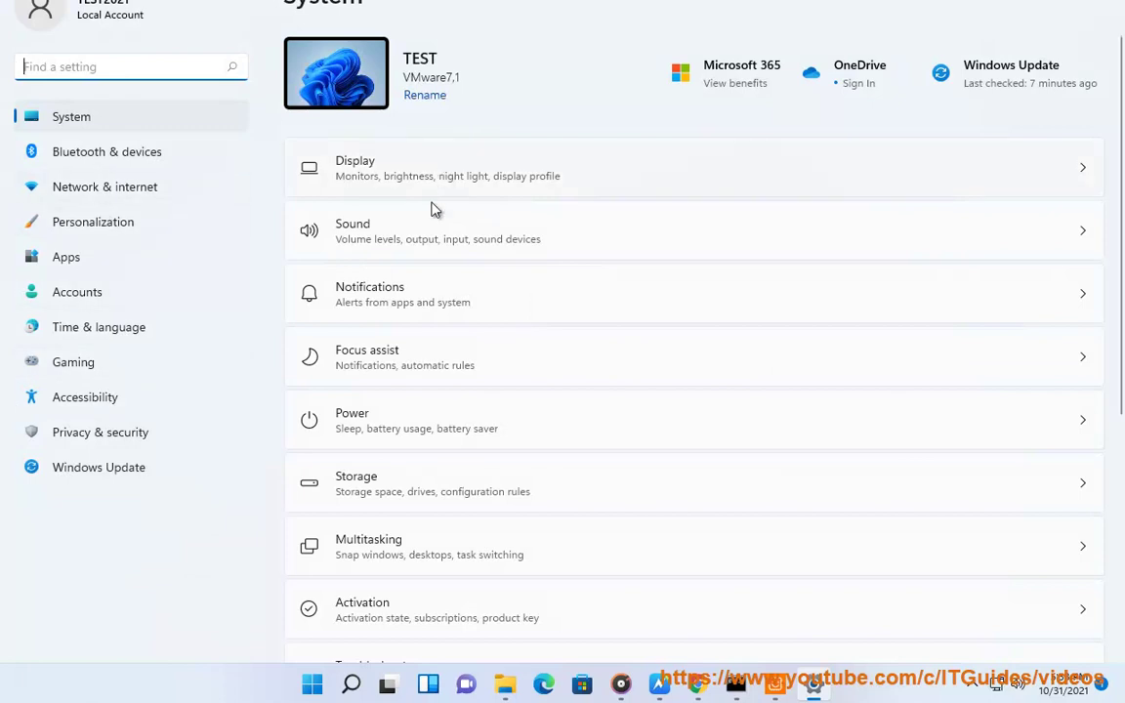
left_click(422, 482)
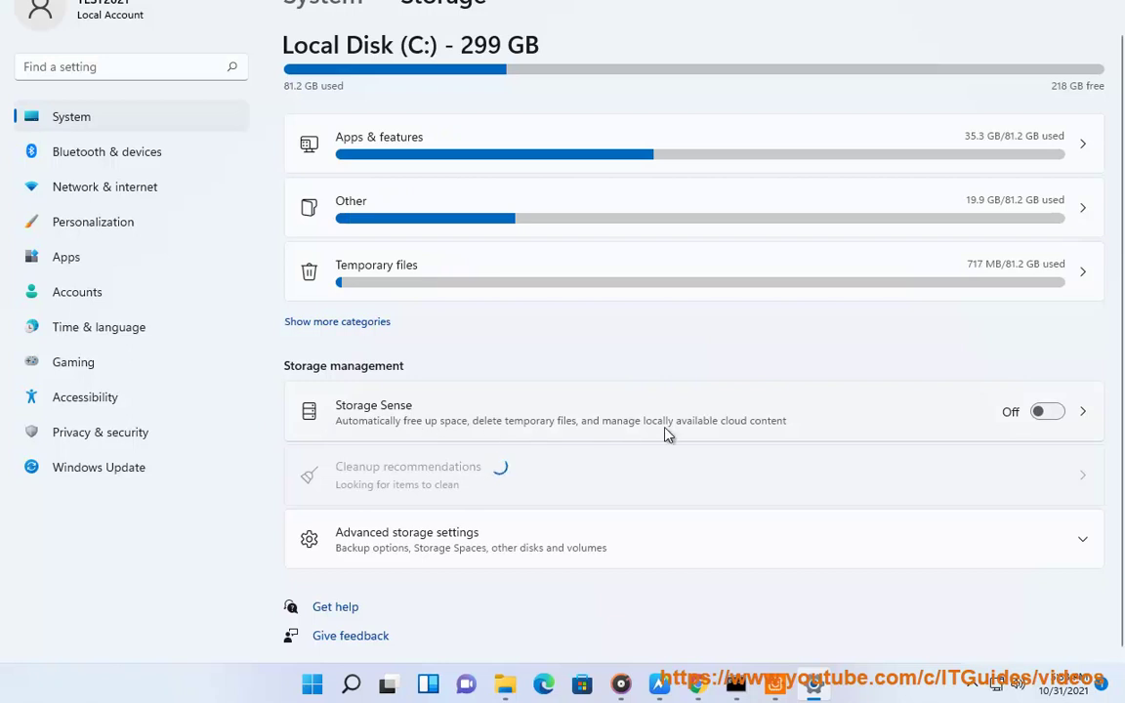
left_click(1046, 411)
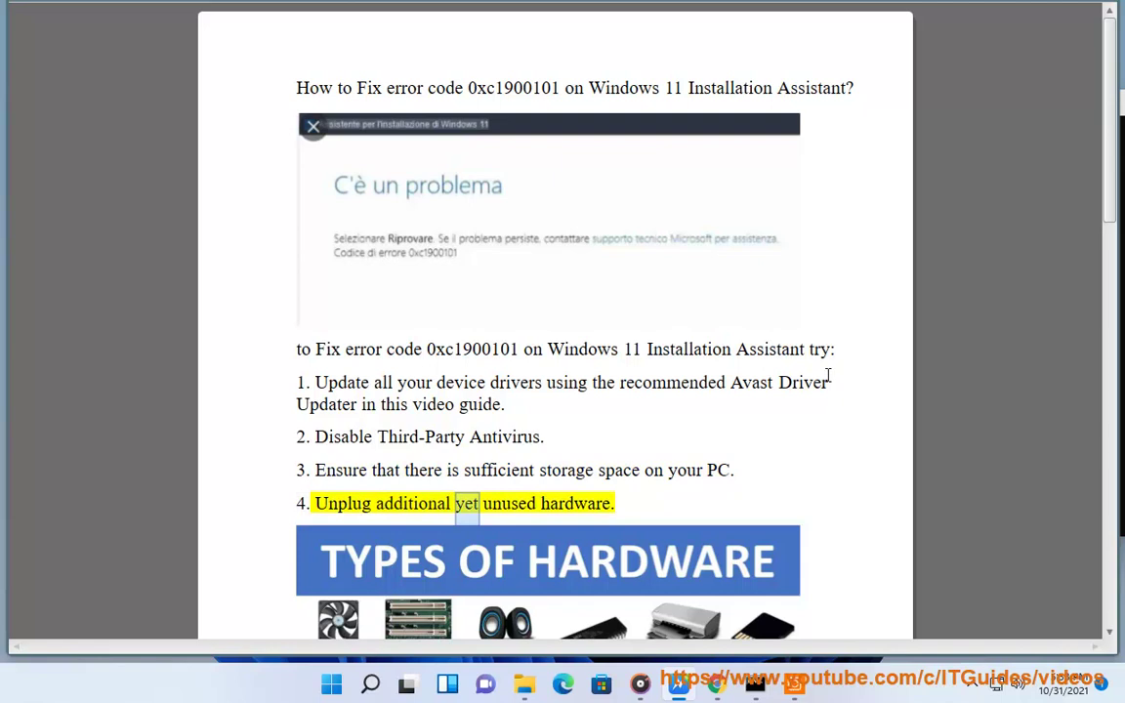
- Scroll the guide down to steps 6–8: DISM scan, Clean Boot install, BIOS update
scroll(841, 385, "down", 5)
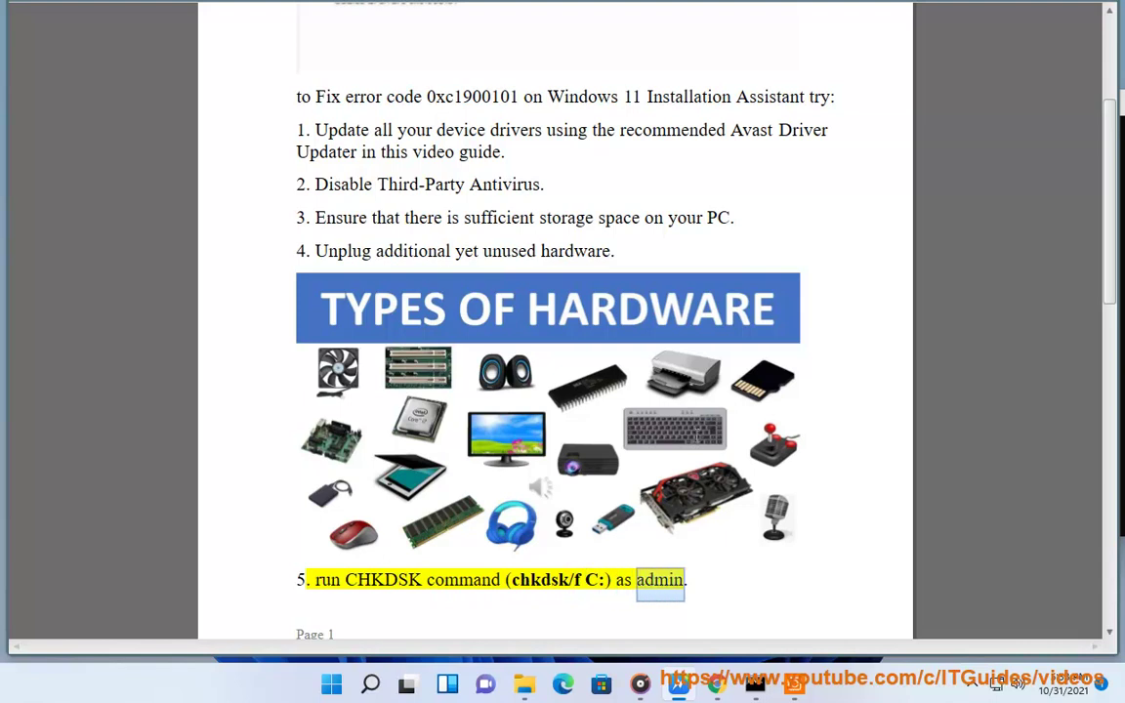
scroll(546, 391, "down", 3)
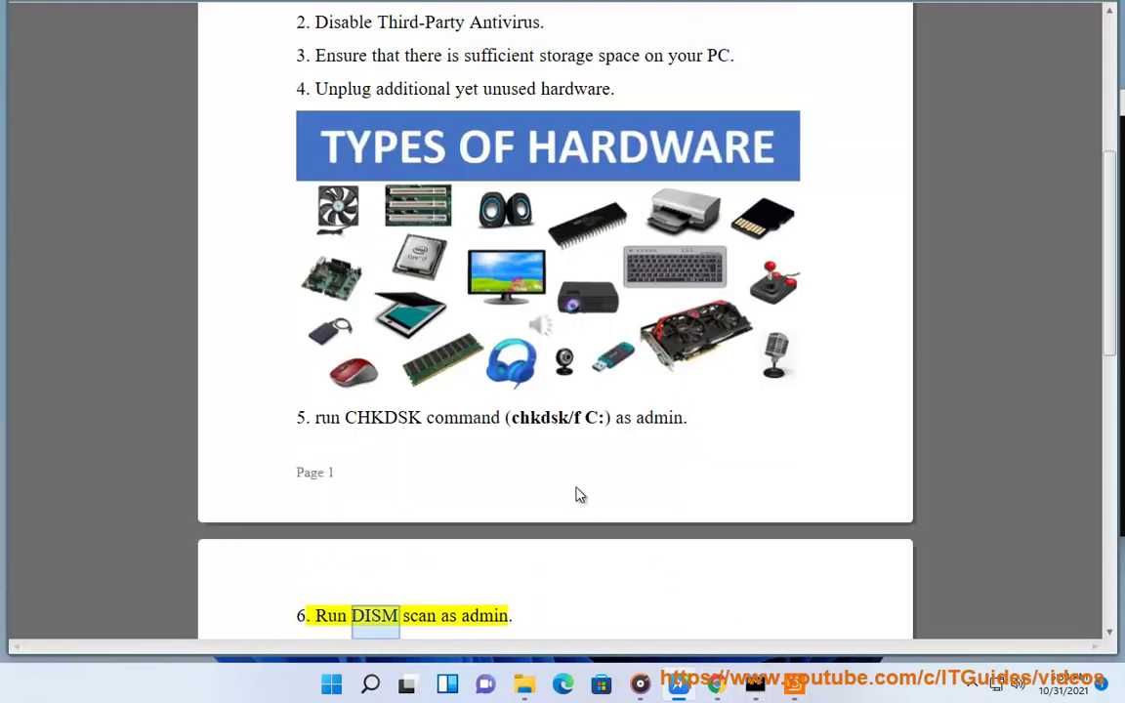
scroll(577, 489, "down", 2)
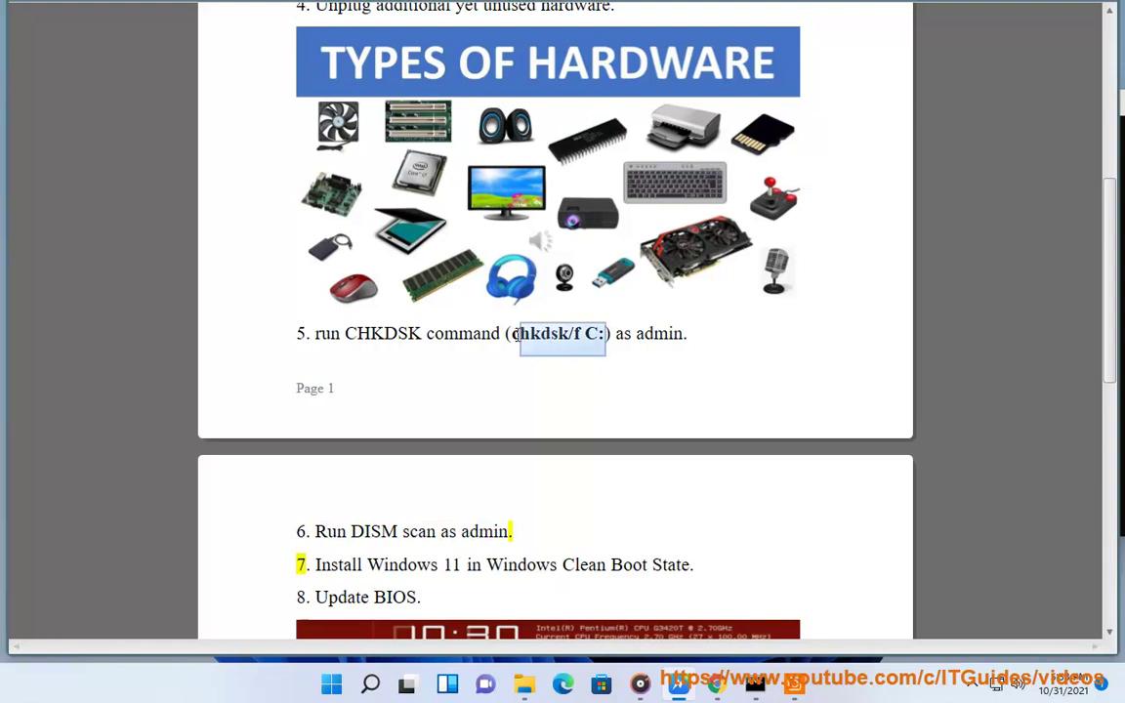
- Close the old diskpart Command Prompt window
left_click(755, 686)
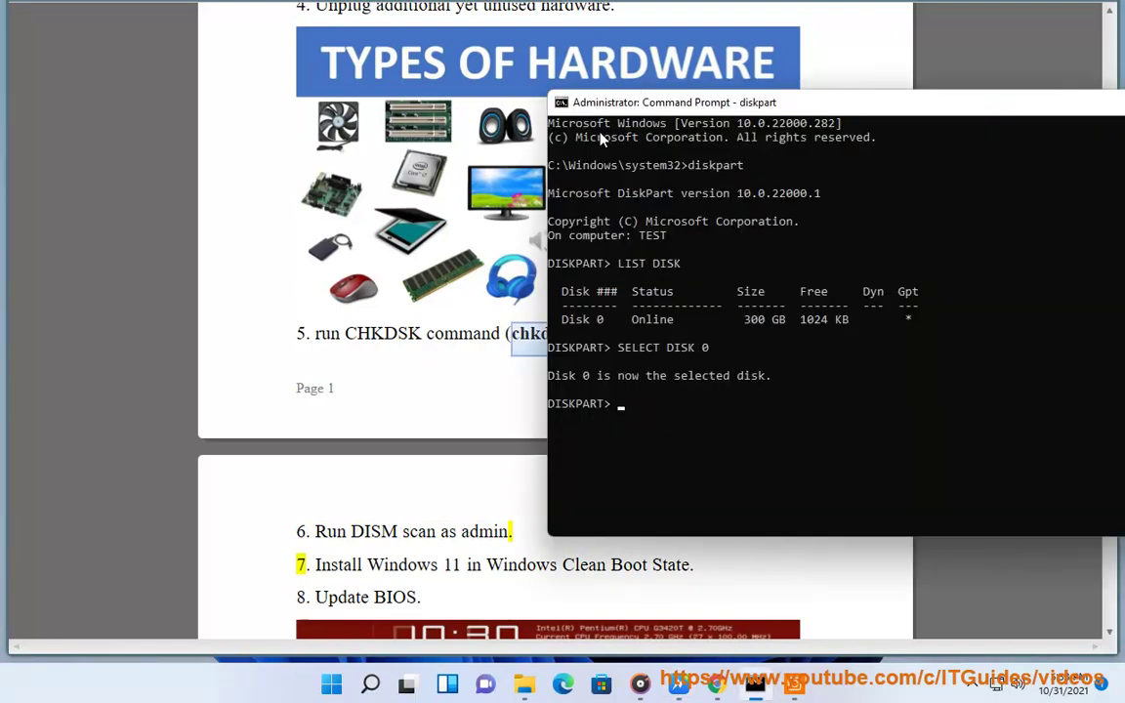
left_click_drag(1015, 103, 698, 107)
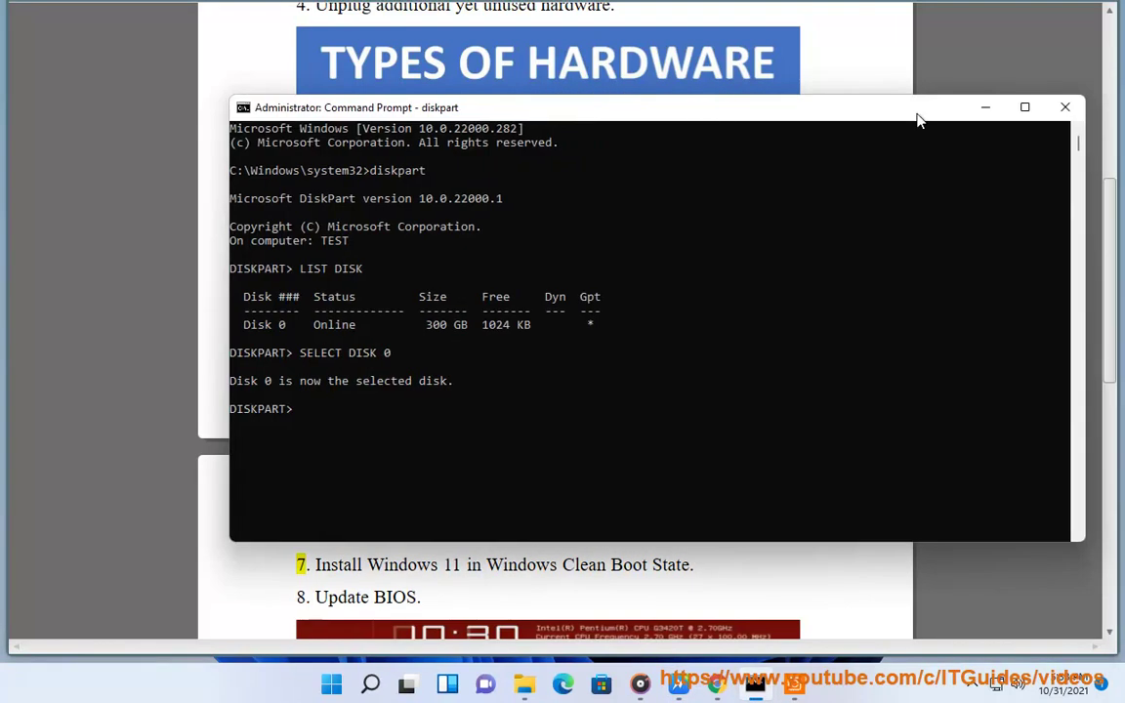
left_click(1062, 118)
- Open Command Prompt as administrator and enter chkdsk/f C
left_click(389, 685)
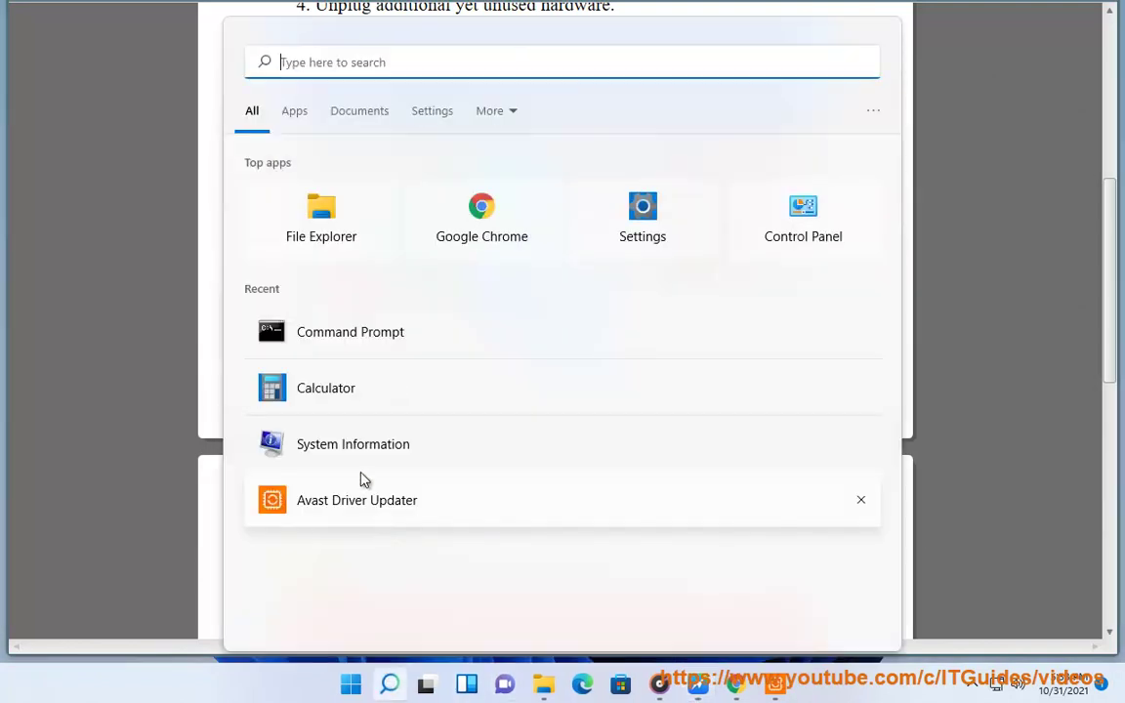
right_click(371, 342)
left_click(430, 356)
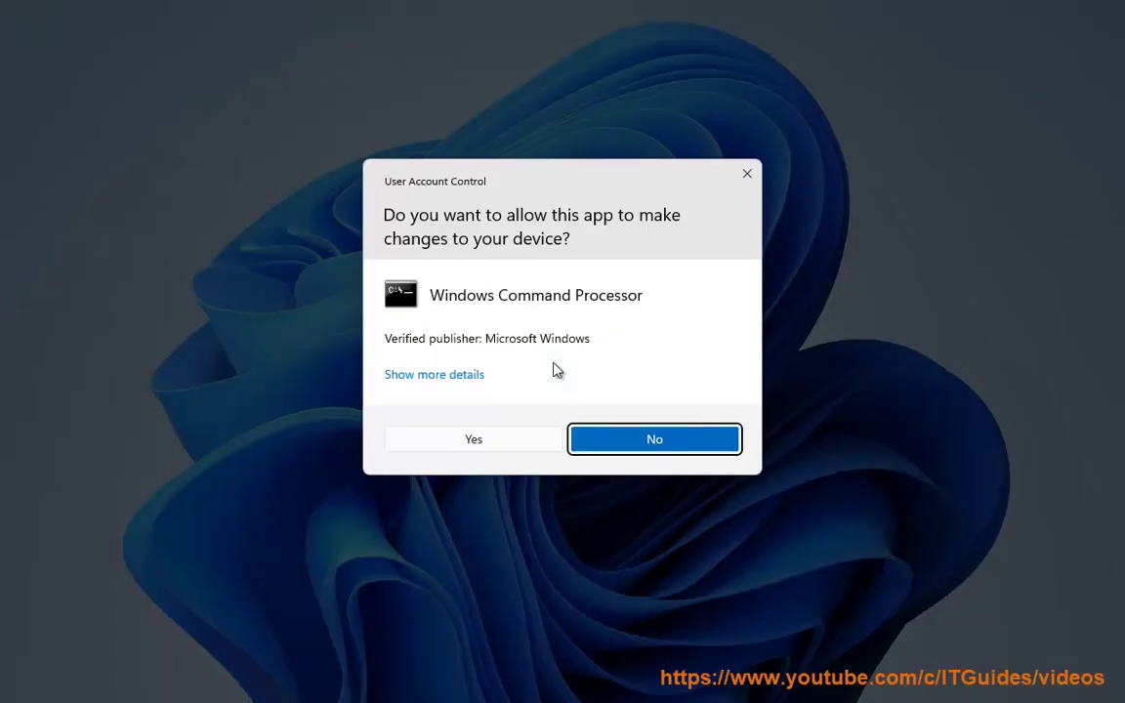
left_click(532, 452)
left_click_drag(465, 47, 771, 154)
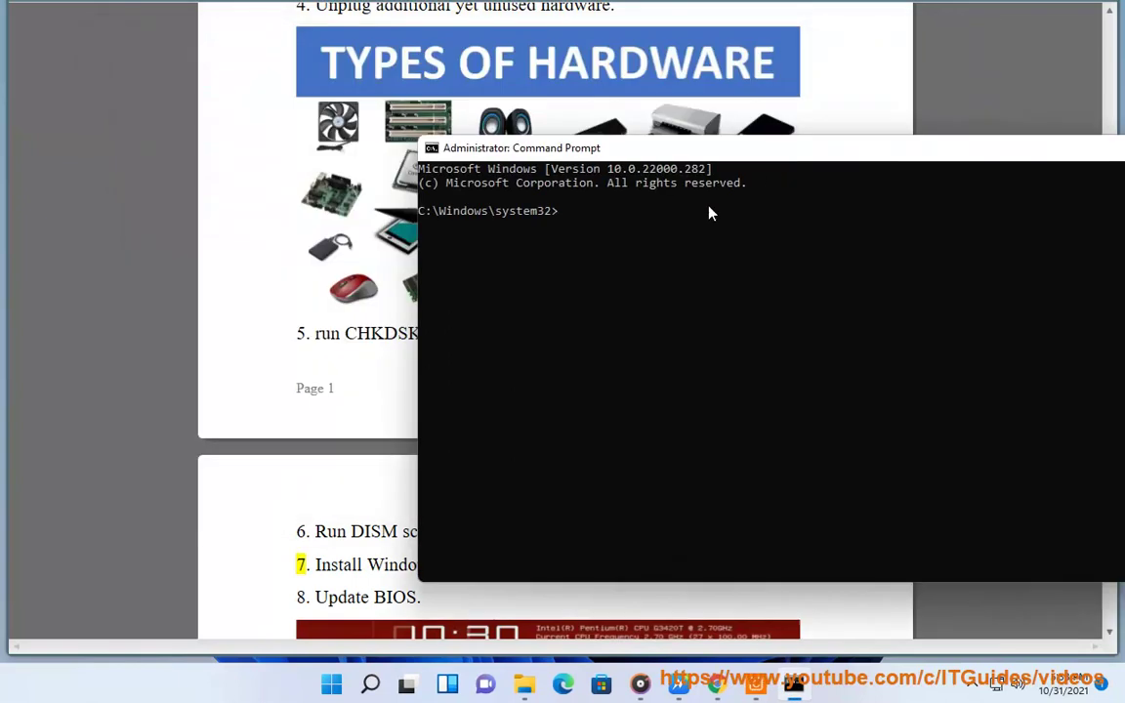
type("chkdsk/f C: NOW PRESS THE ENTER KE")
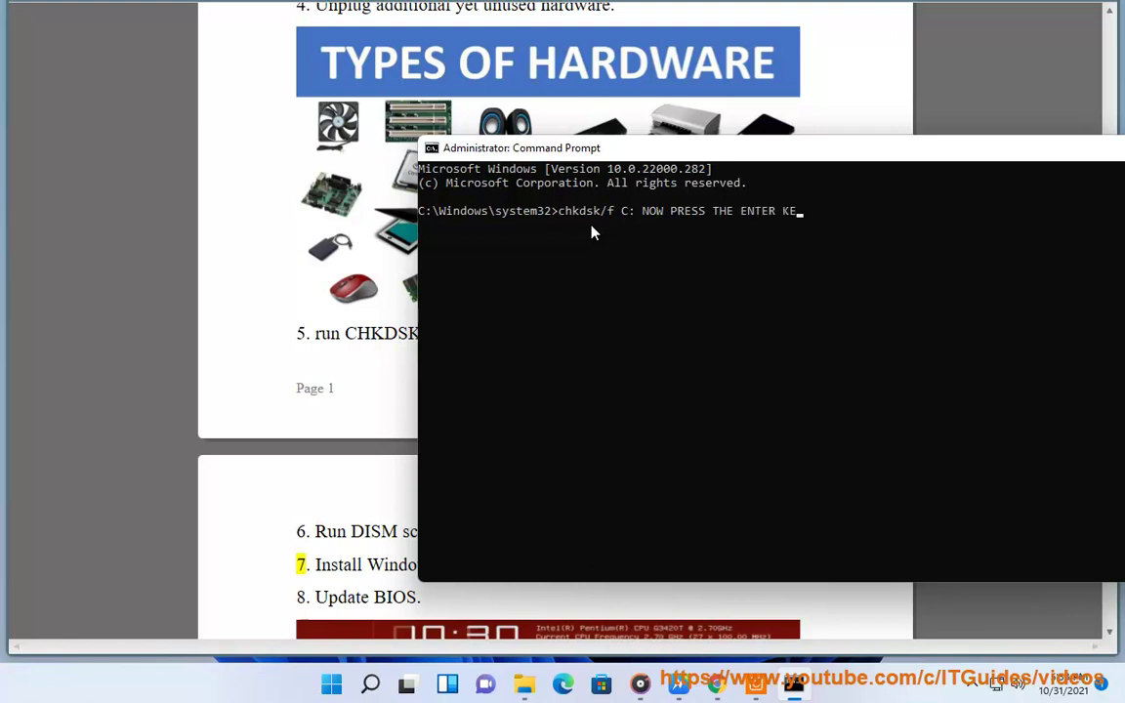
type("Y...")
key("BackSpace")
key("BackSpace")
key("BackSpace")
key("BackSpace")
key("BackSpace")
key("BackSpace")
key("BackSpace")
key("BackSpace")
key("BackSpace")
key("BackSpace")
key("BackSpace")
key("BackSpace")
key("BackSpace")
key("BackSpace")
key("BackSpace")
key("BackSpace")
key("BackSpace")
key("BackSpace")
key("BackSpace")
key("BackSpace")
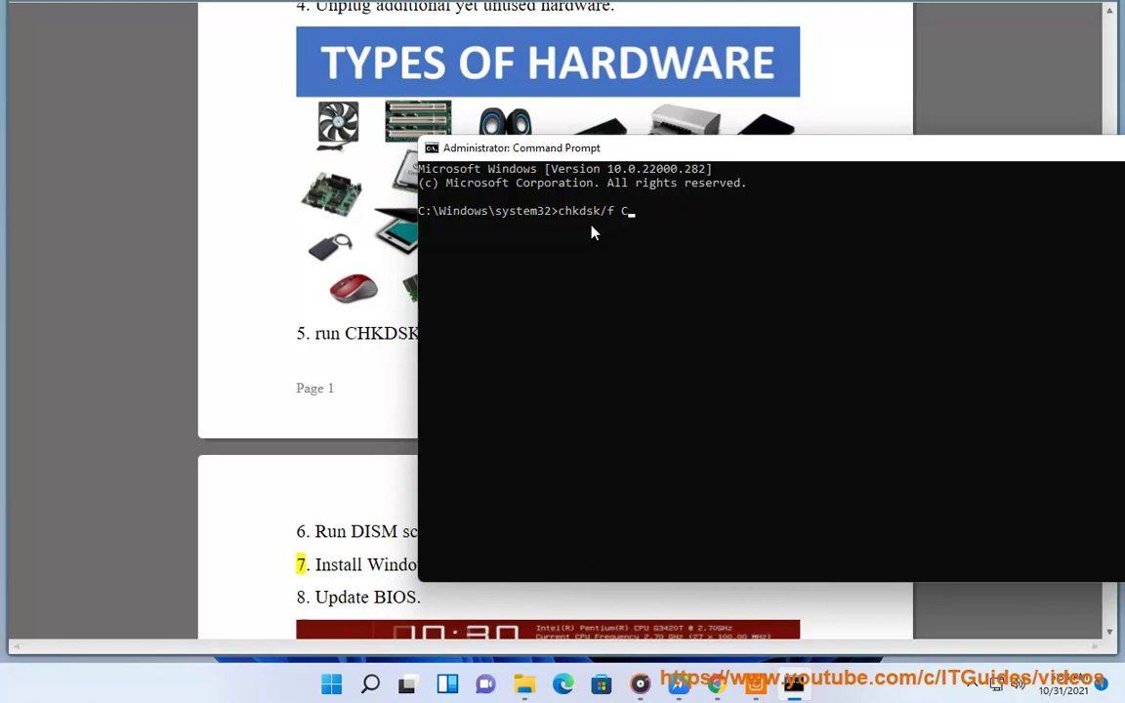
- Complete chkdsk/f C:, then search Google for dism /online /cleanup-image /restorehealth
type(":")
left_click(473, 545)
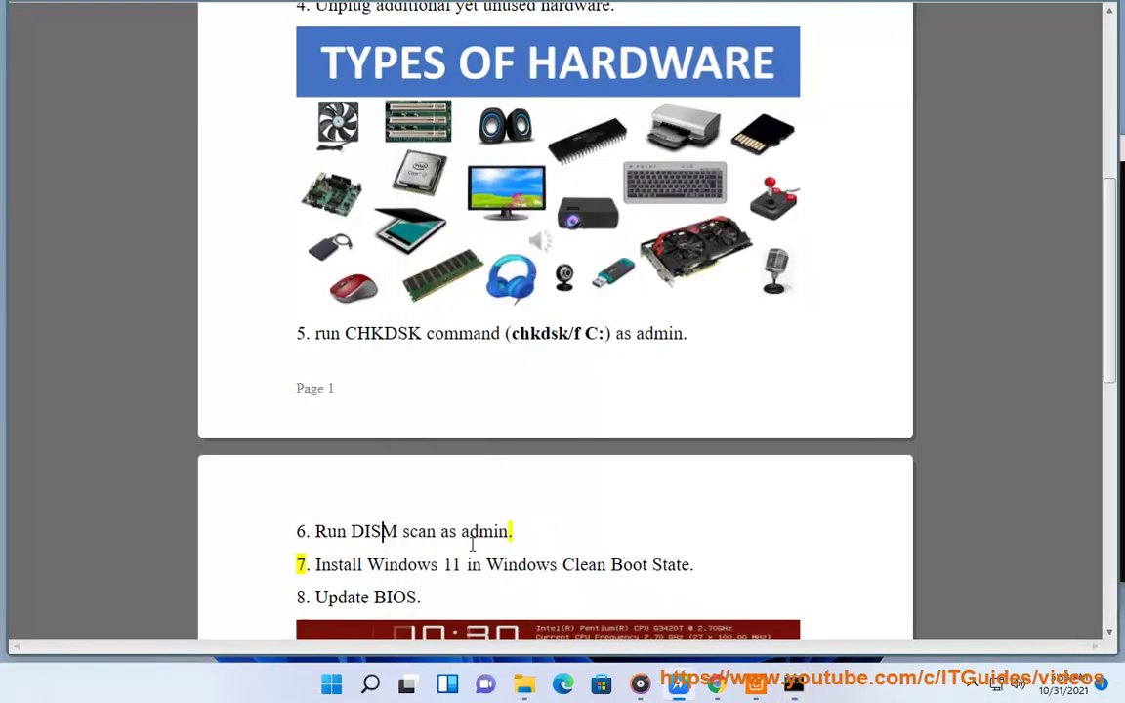
double_click(384, 529)
key("ctrl+c")
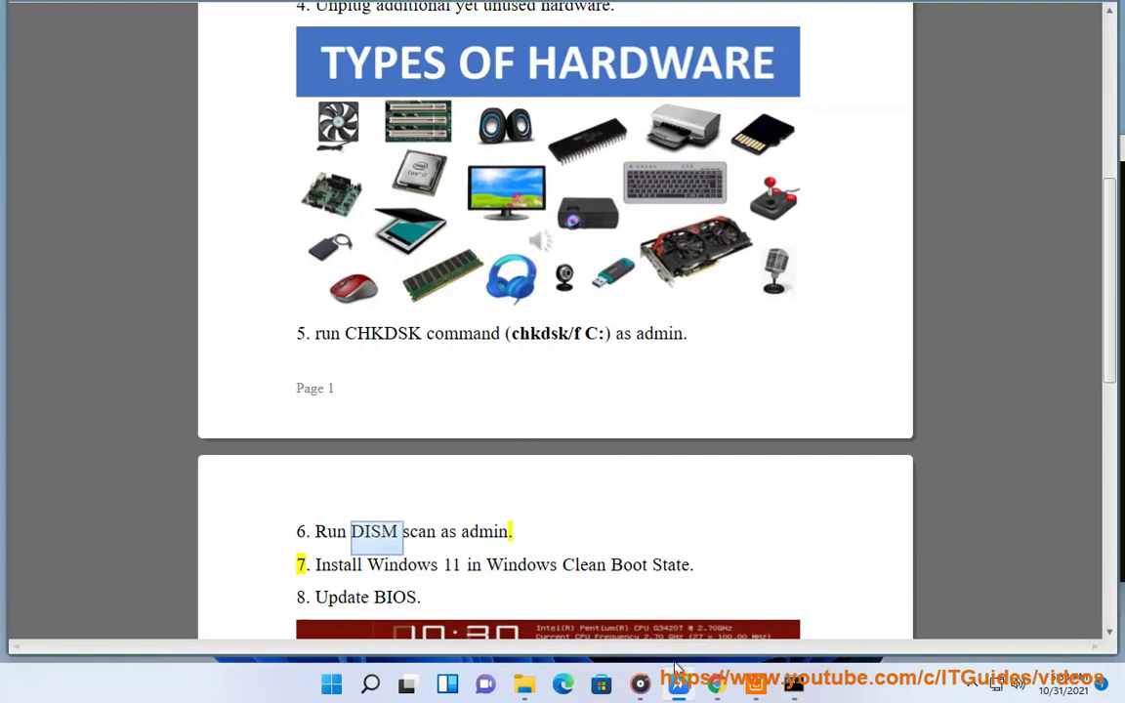
left_click(717, 683)
triple_click(371, 107)
key("ctrl+v")
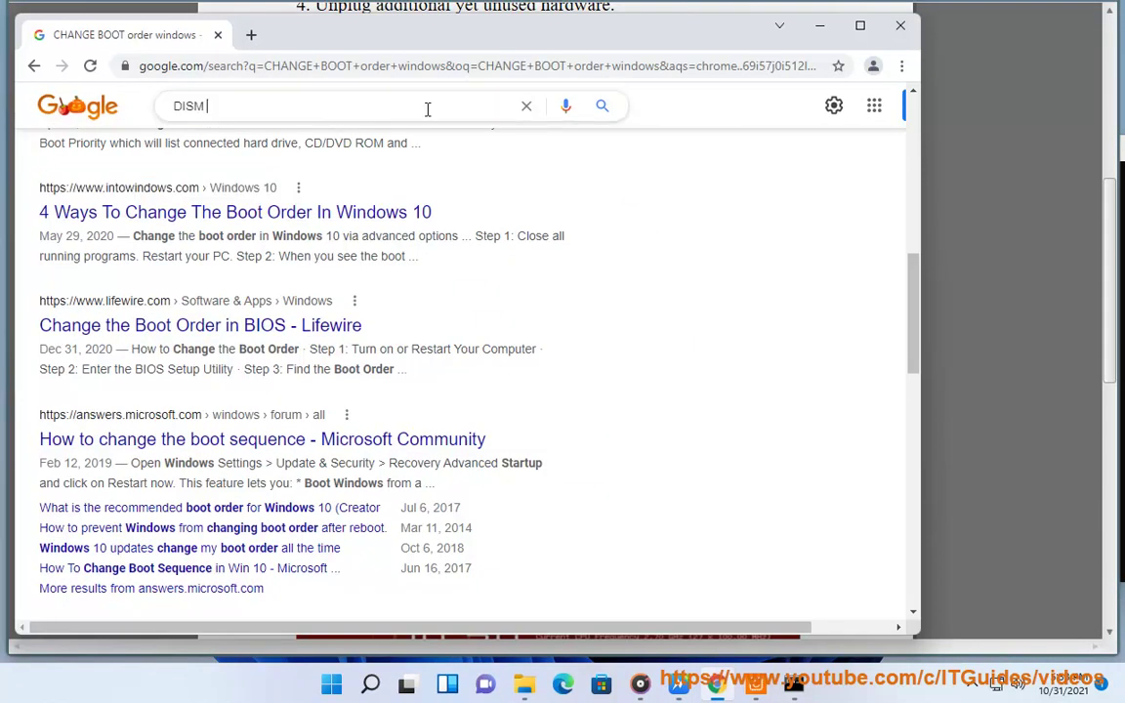
left_click(401, 142)
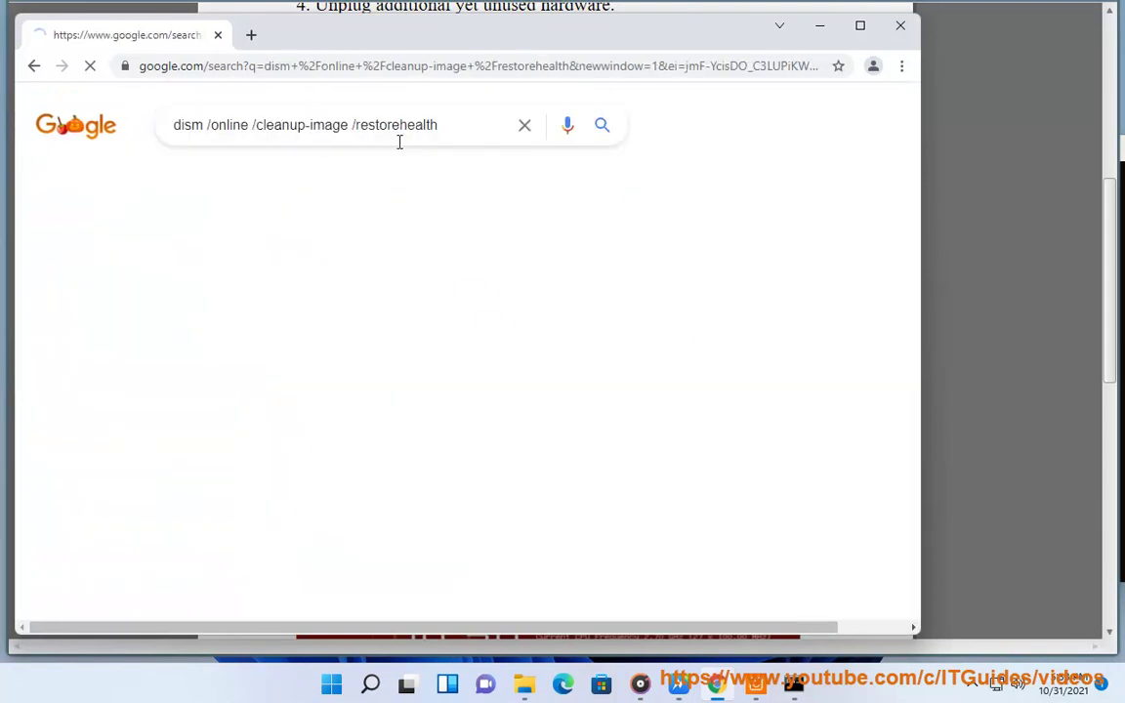
- Paste the DISM restorehealth command into the administrator Command Prompt, then close it
triple_click(452, 128)
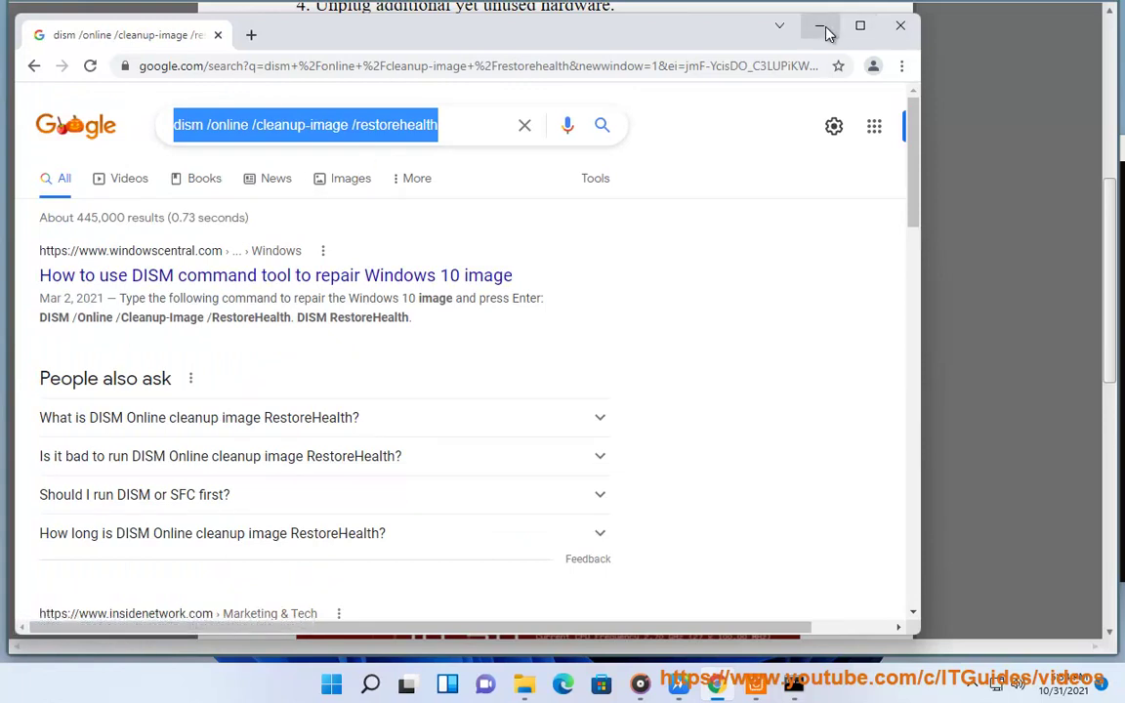
right_click(426, 121)
left_click(440, 180)
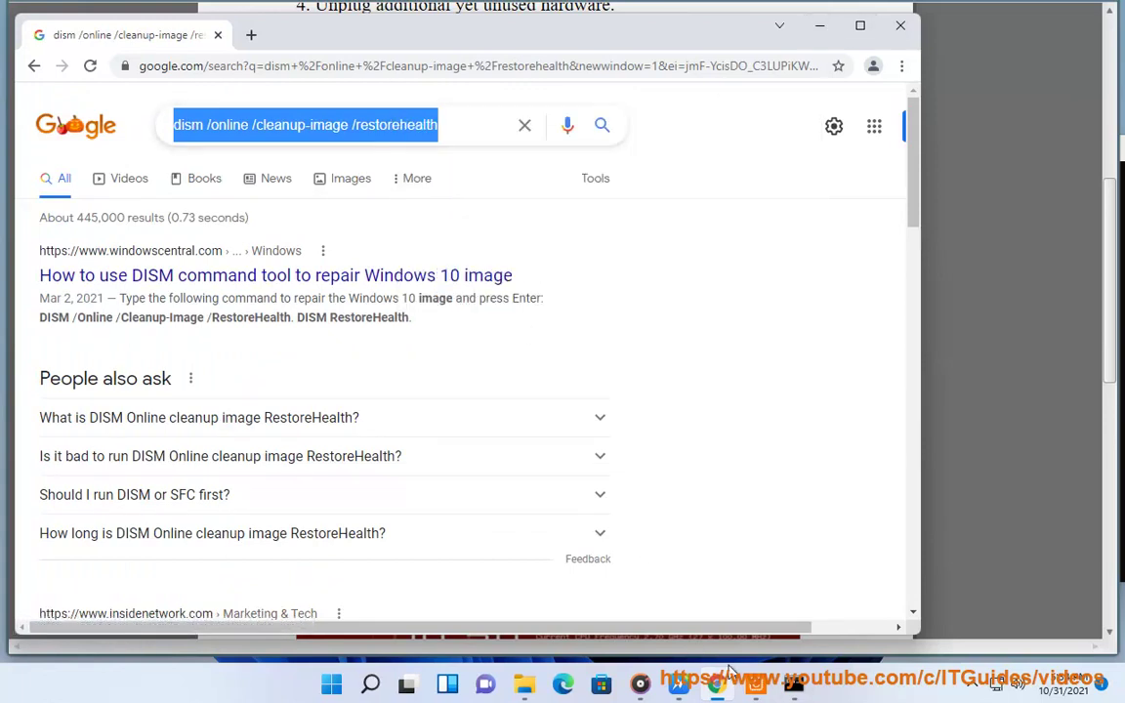
left_click(793, 684)
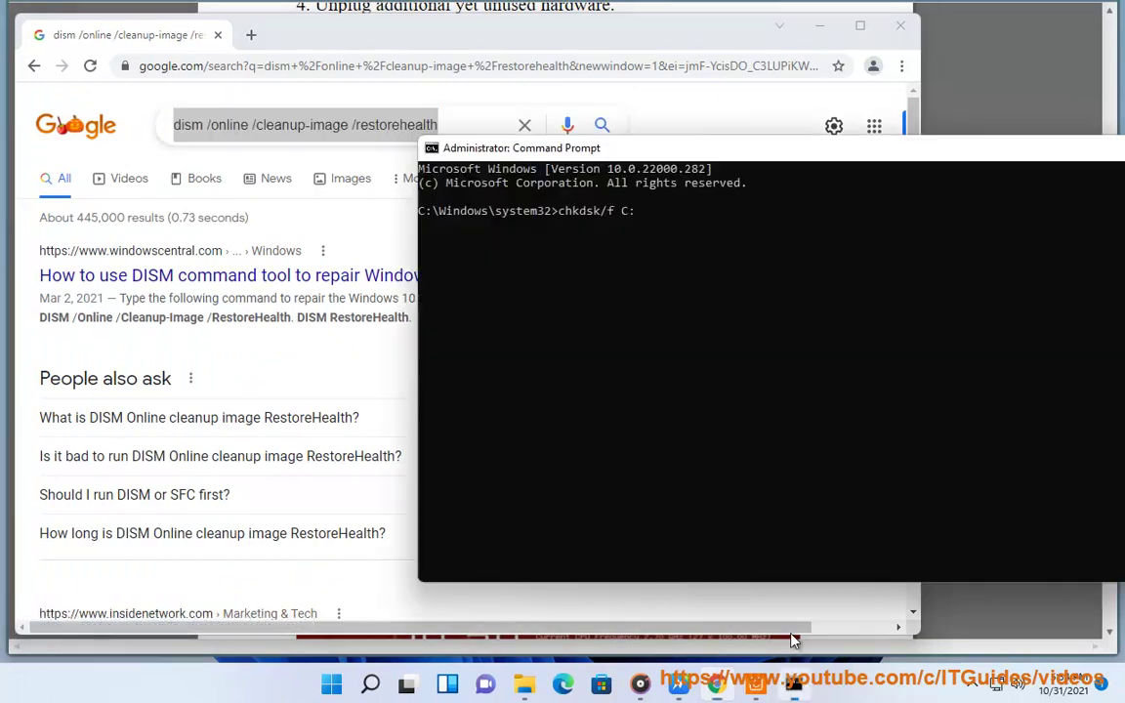
right_click(556, 215)
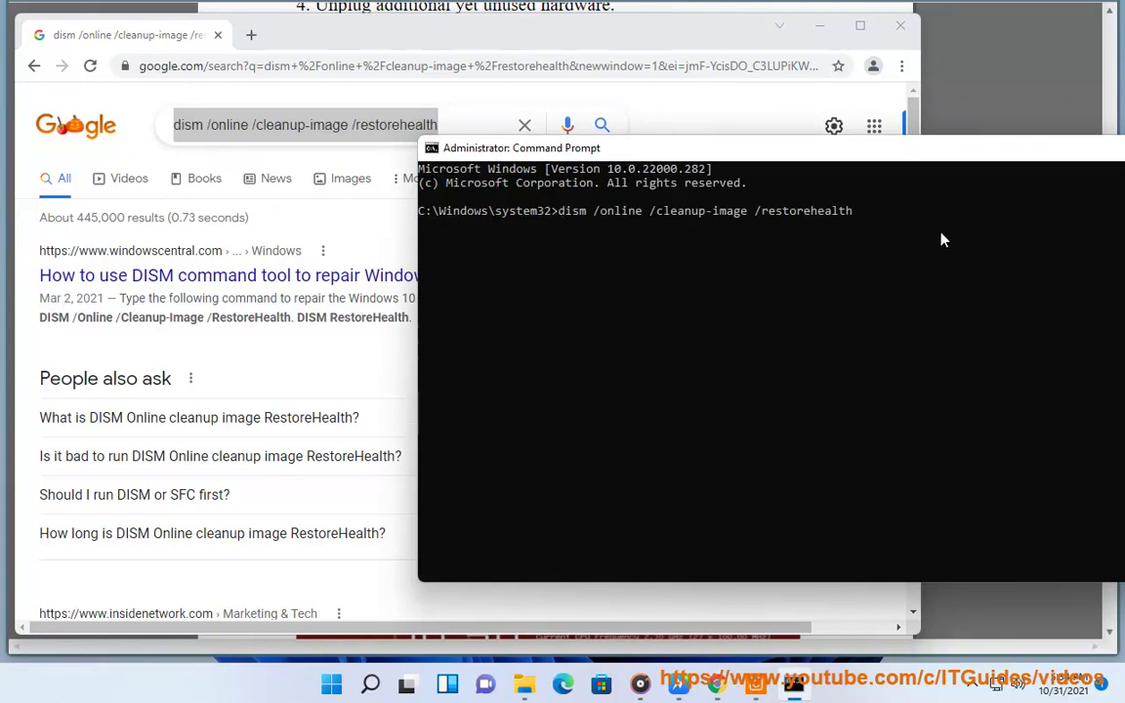
left_click(1021, 145)
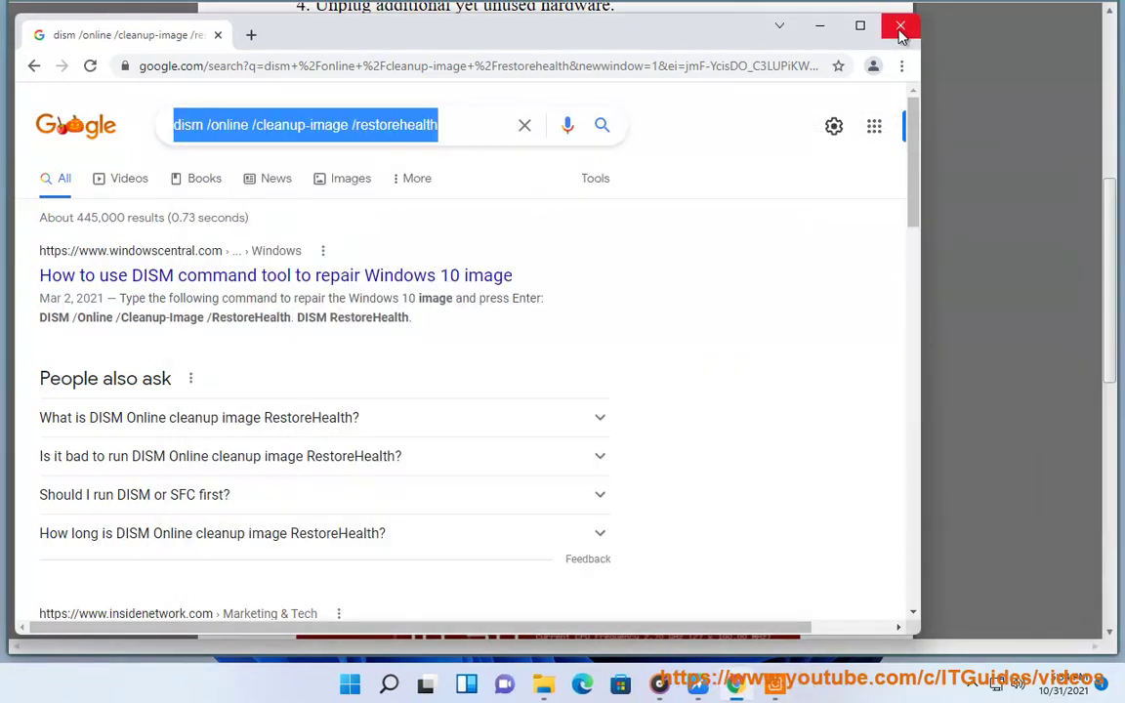
- Close Chrome and launch System Configuration with MSCONFIG from Run
left_click(900, 26)
left_click(612, 482)
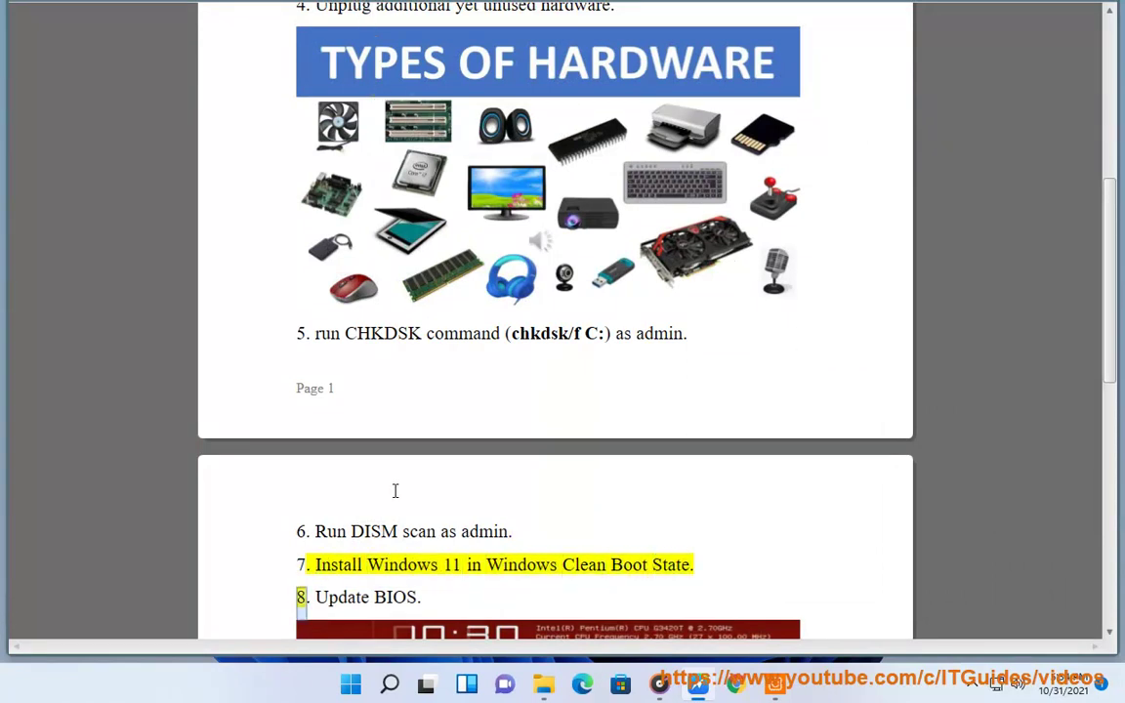
key("super+r")
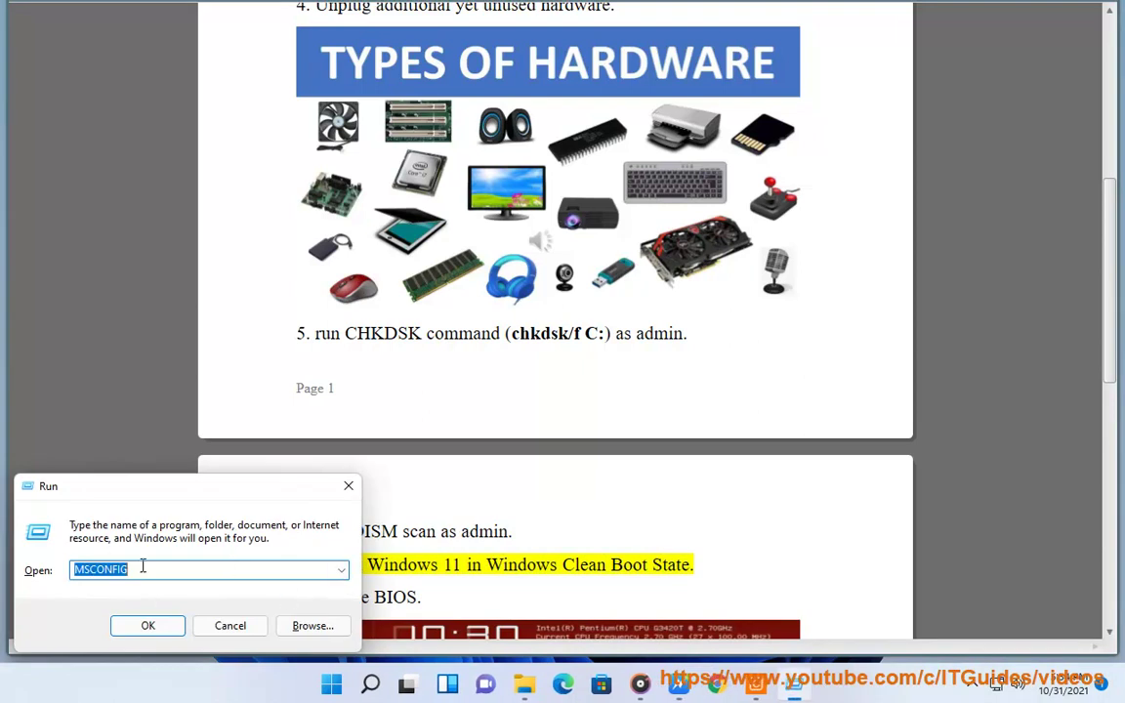
left_click(140, 627)
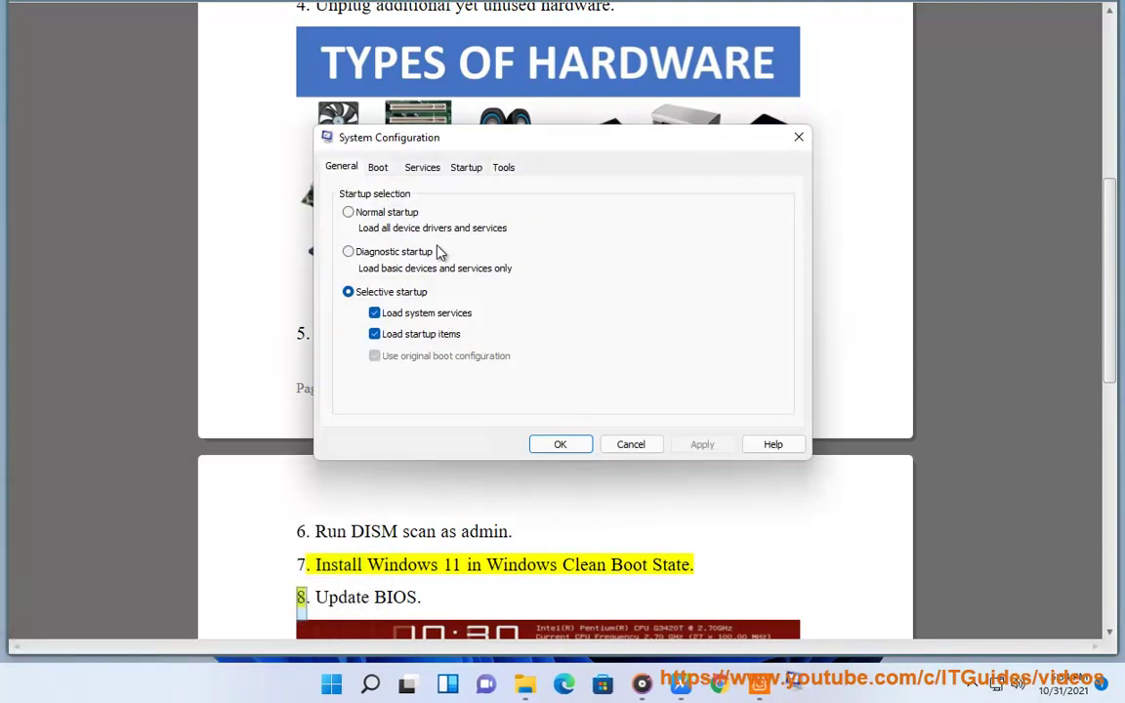
- Enable Safe boot, hide all Microsoft services and disable the remaining services
left_click(374, 168)
left_click(369, 337)
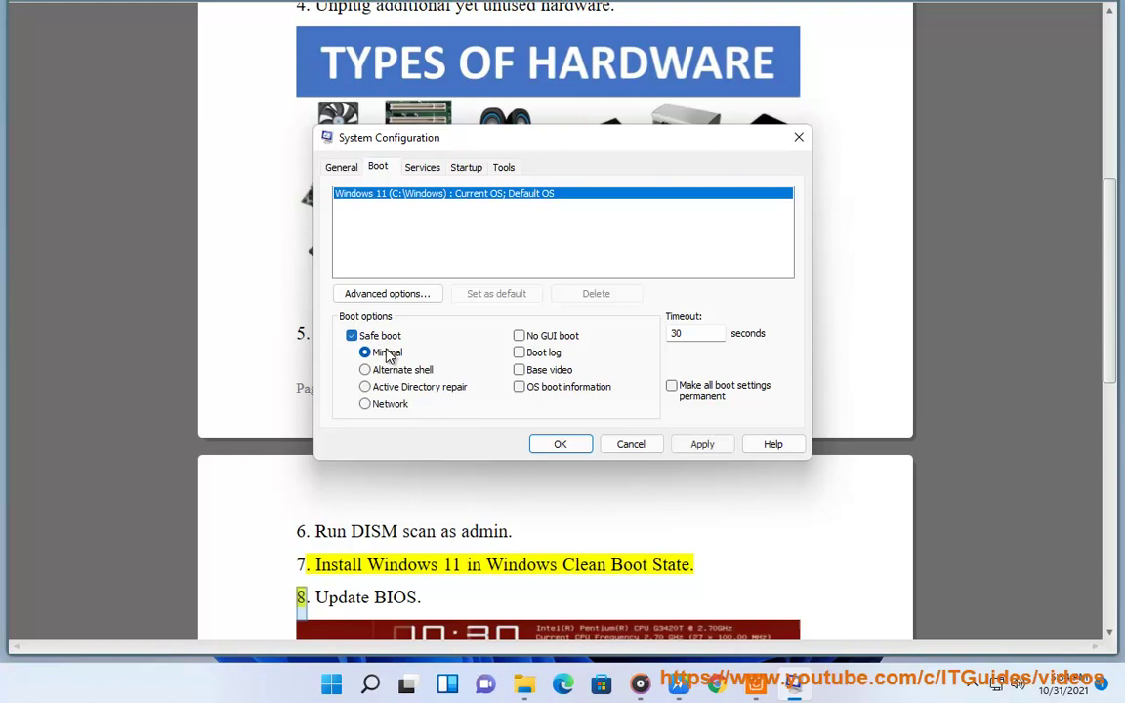
left_click(420, 169)
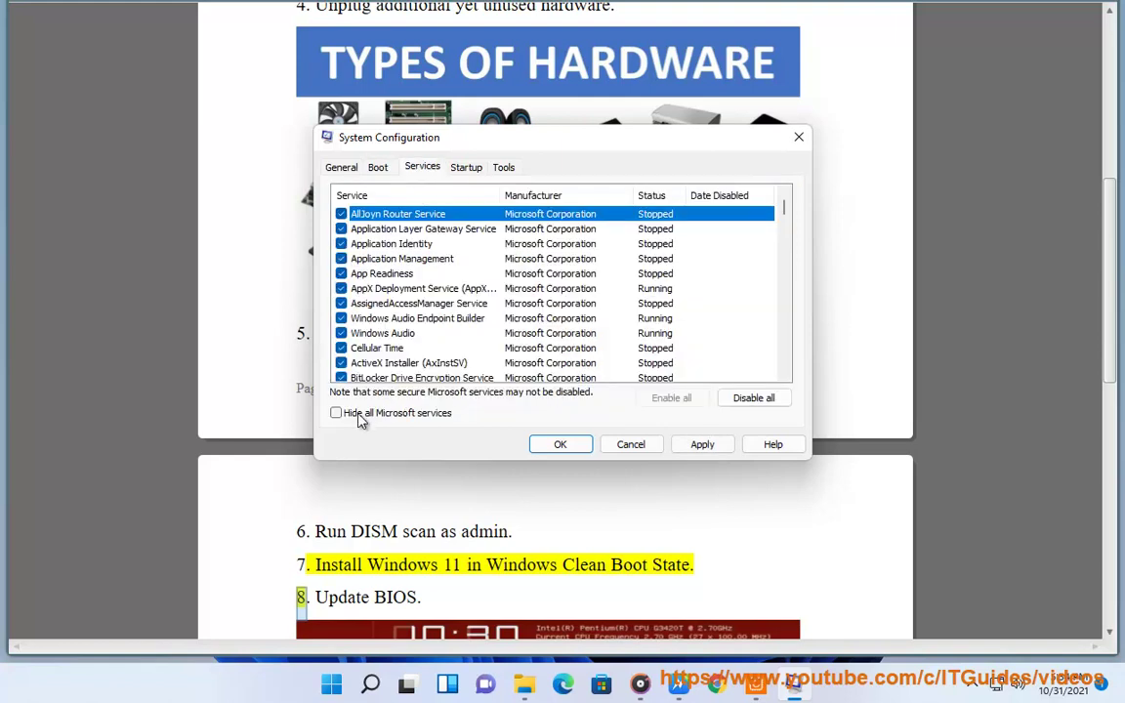
left_click(334, 413)
left_click(779, 399)
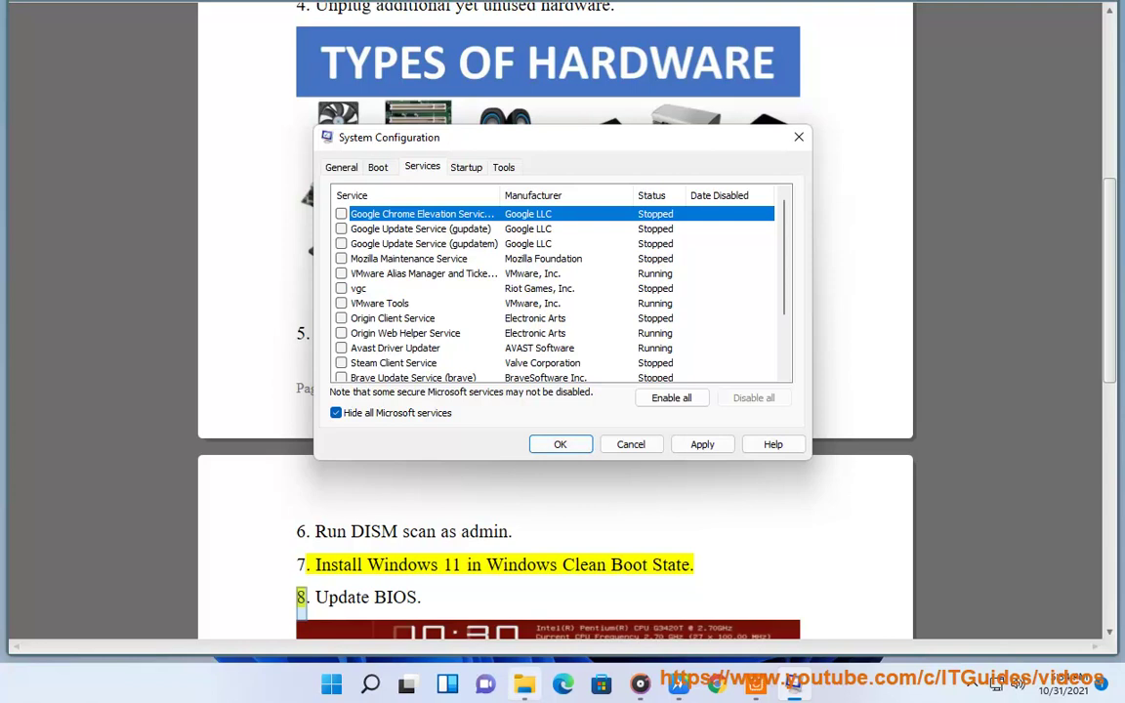
left_click(370, 684)
type("TASK")
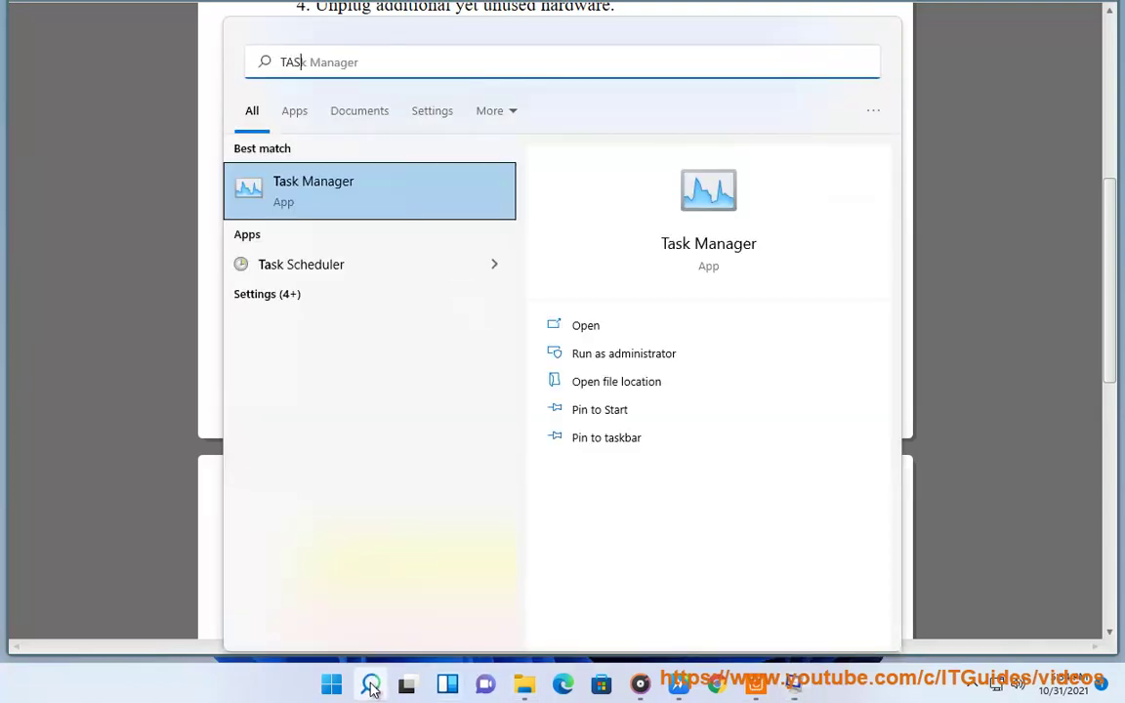
left_click(343, 175)
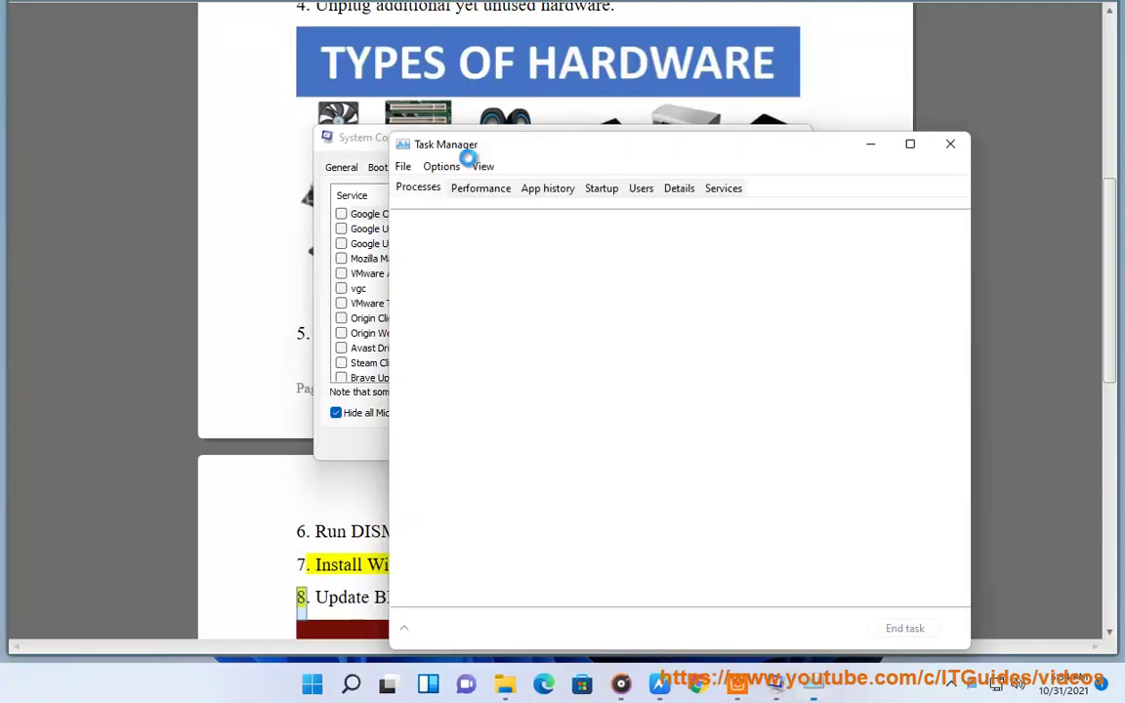
left_click(598, 190)
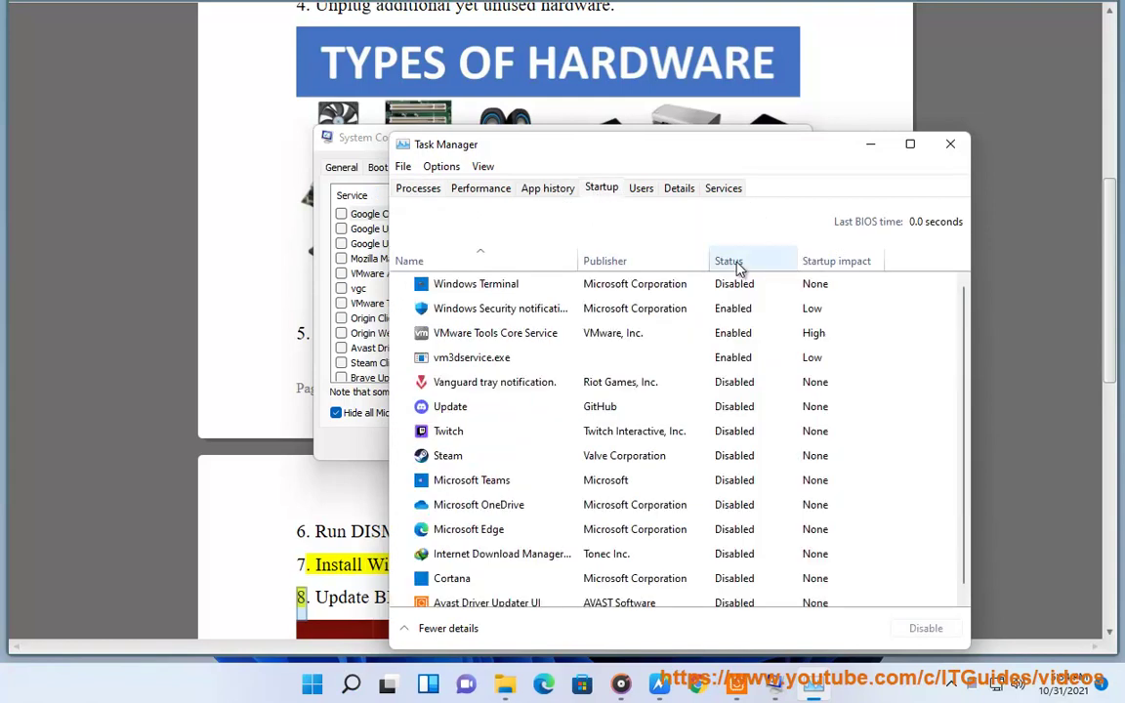
left_click(728, 333)
left_click(925, 628)
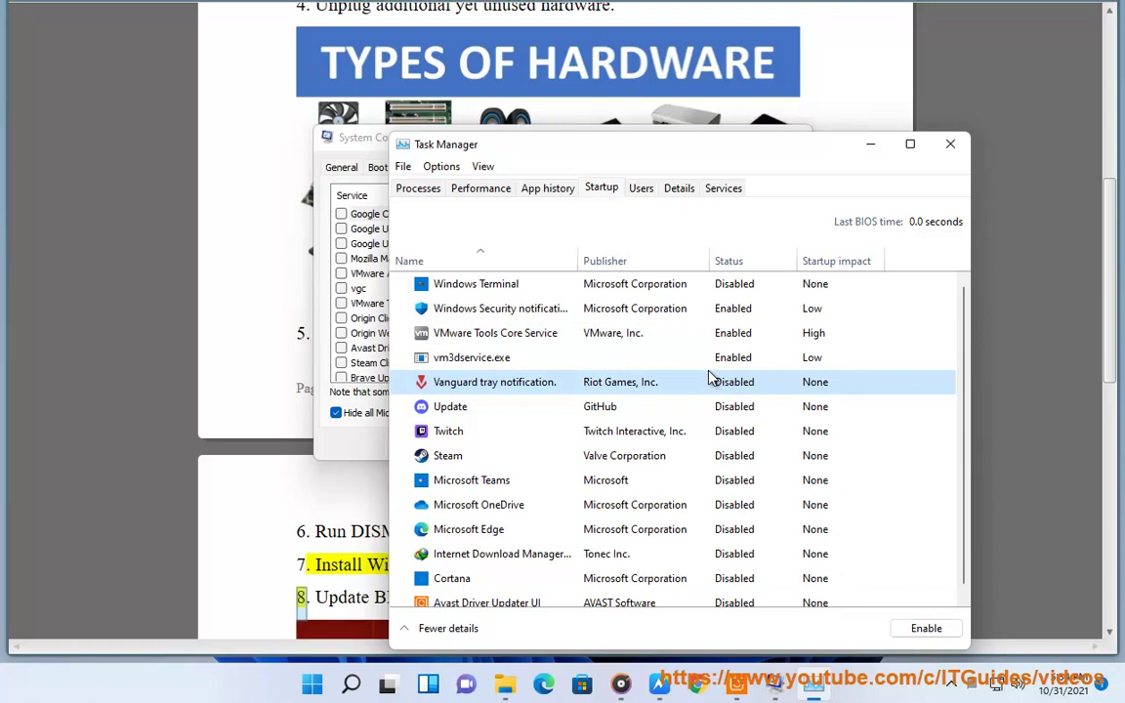
left_click(752, 359)
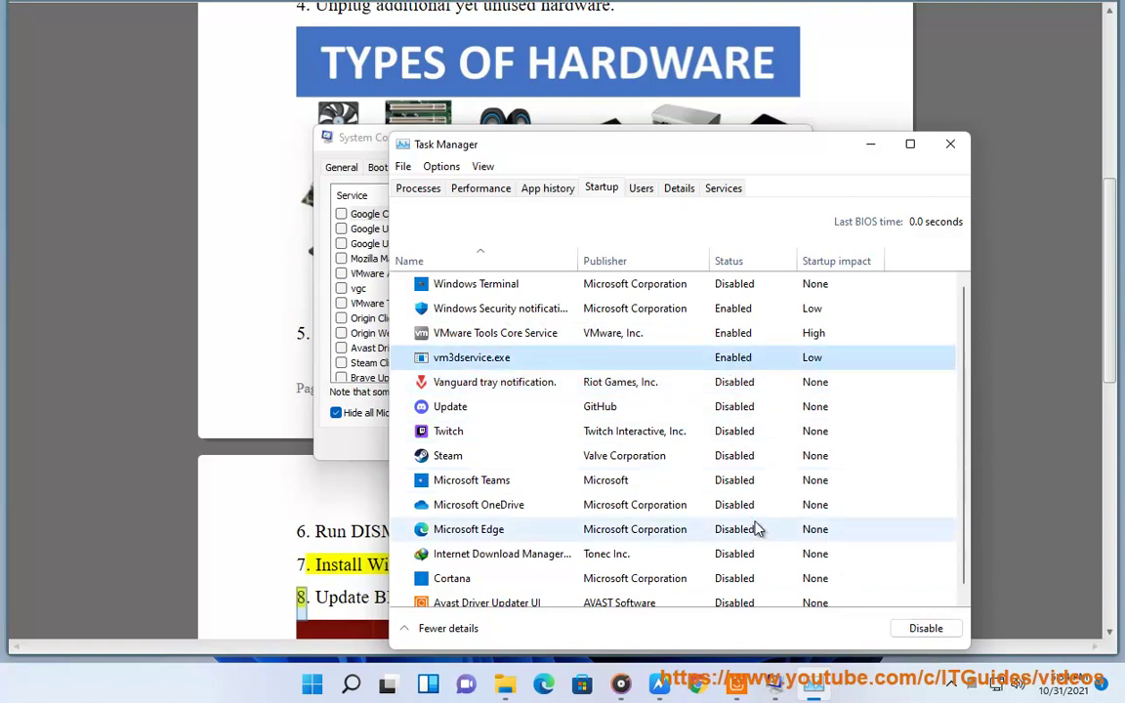
left_click(946, 145)
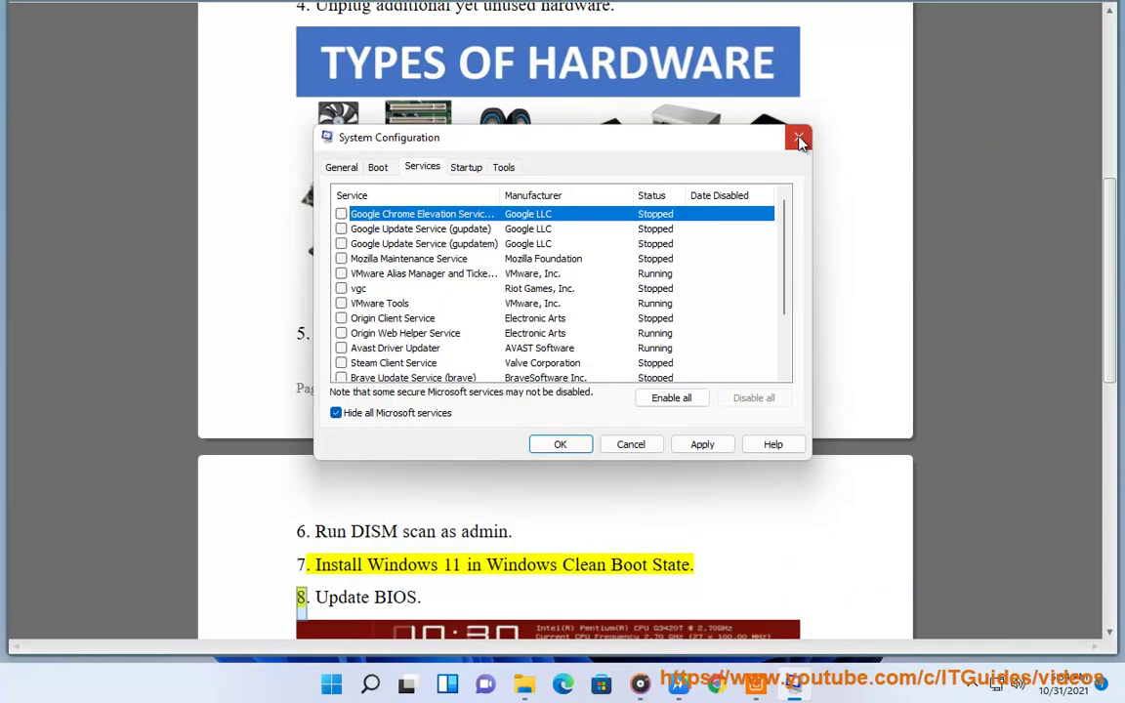
- Search Google for CLEAN BOOT Windows and highlight Microsoft Support's clean boot article
left_click(796, 137)
left_click(733, 688)
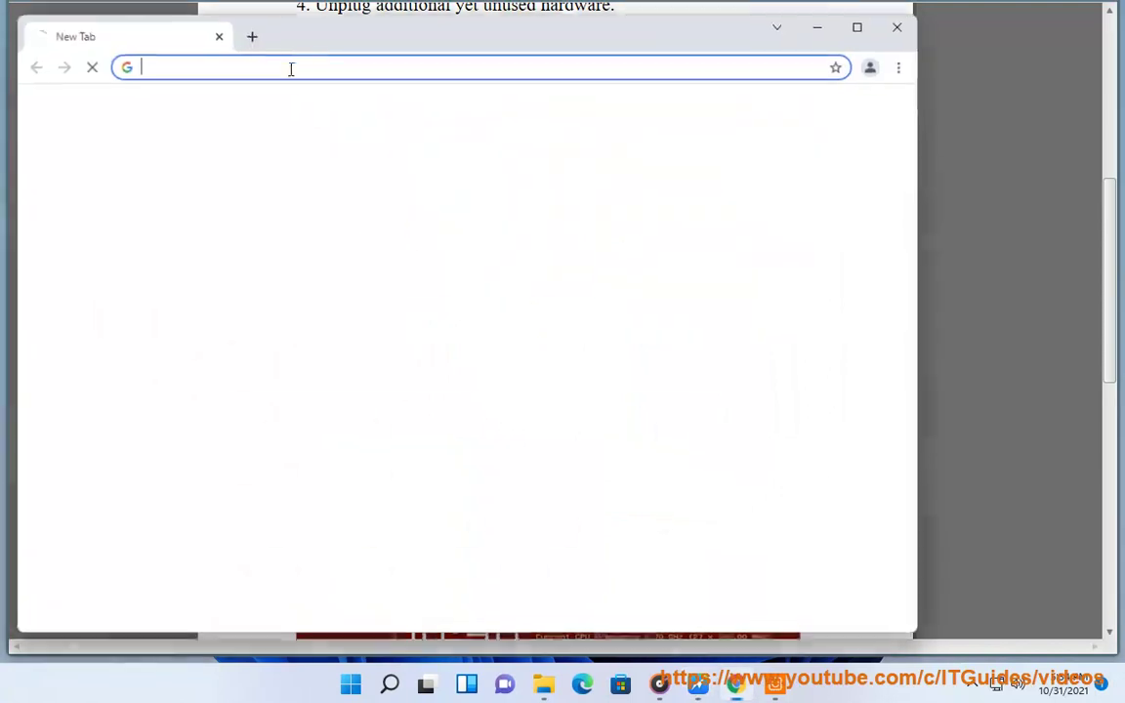
type("CLEAN")
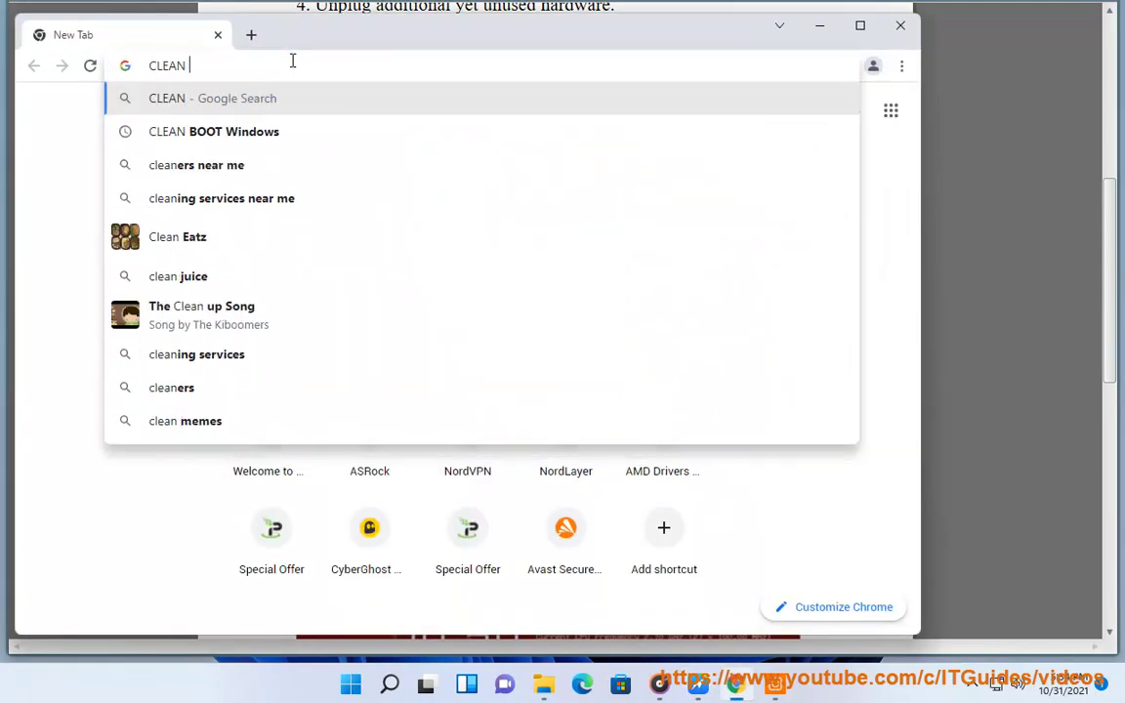
key("Down")
key("Return")
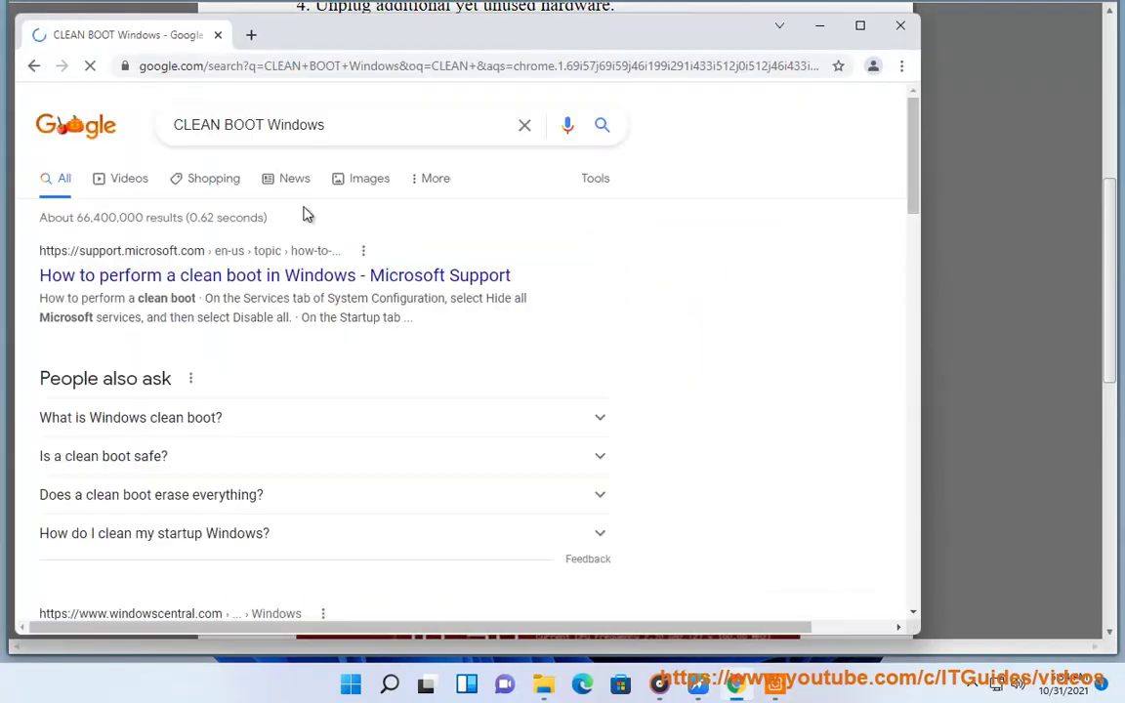
left_click_drag(509, 275, 39, 275)
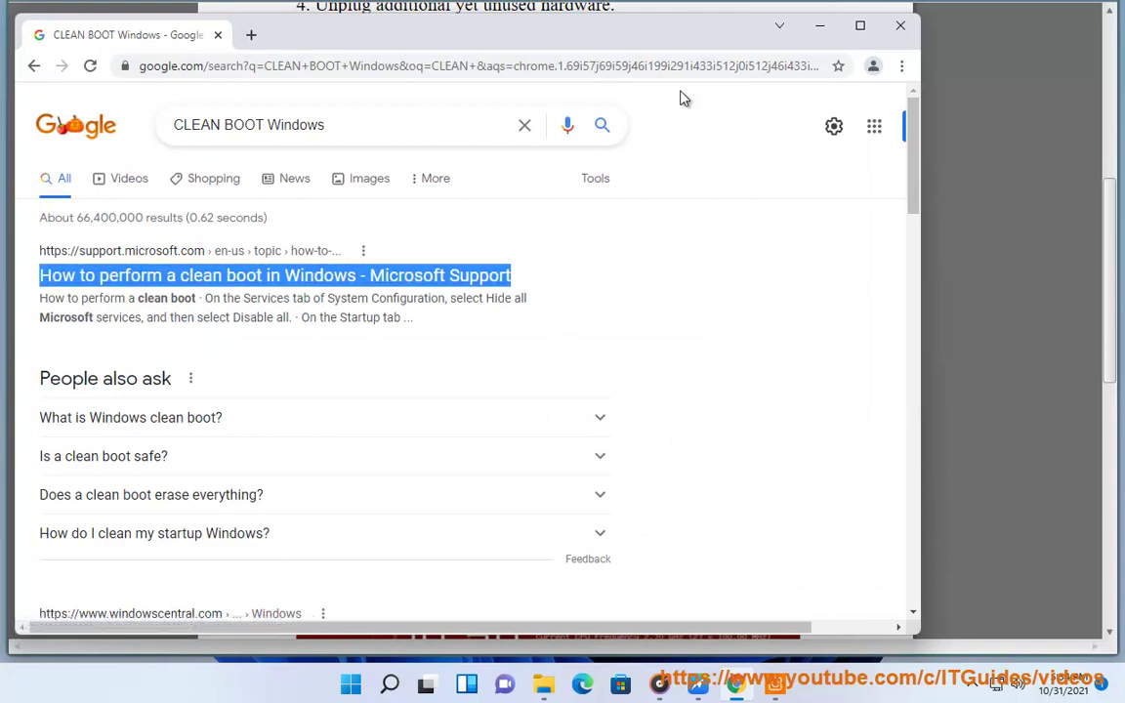
left_click(819, 26)
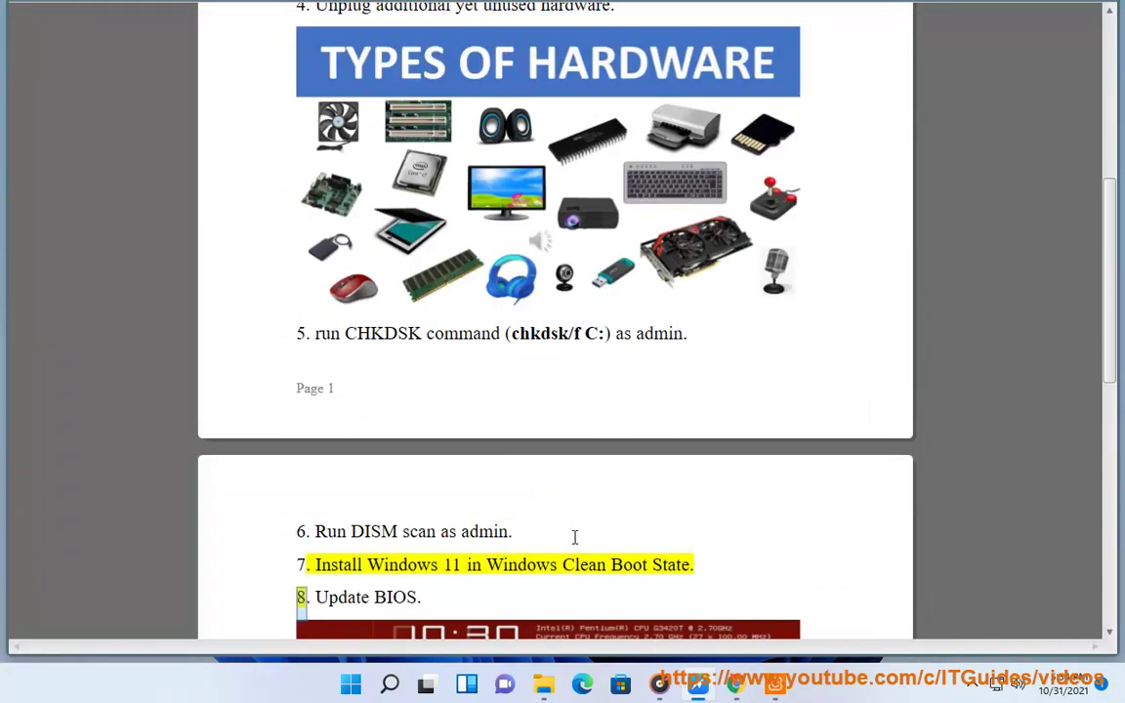
- Scroll the guide to step 8's BIOS screenshot and steps 9–10
scroll(824, 391, "down", 3)
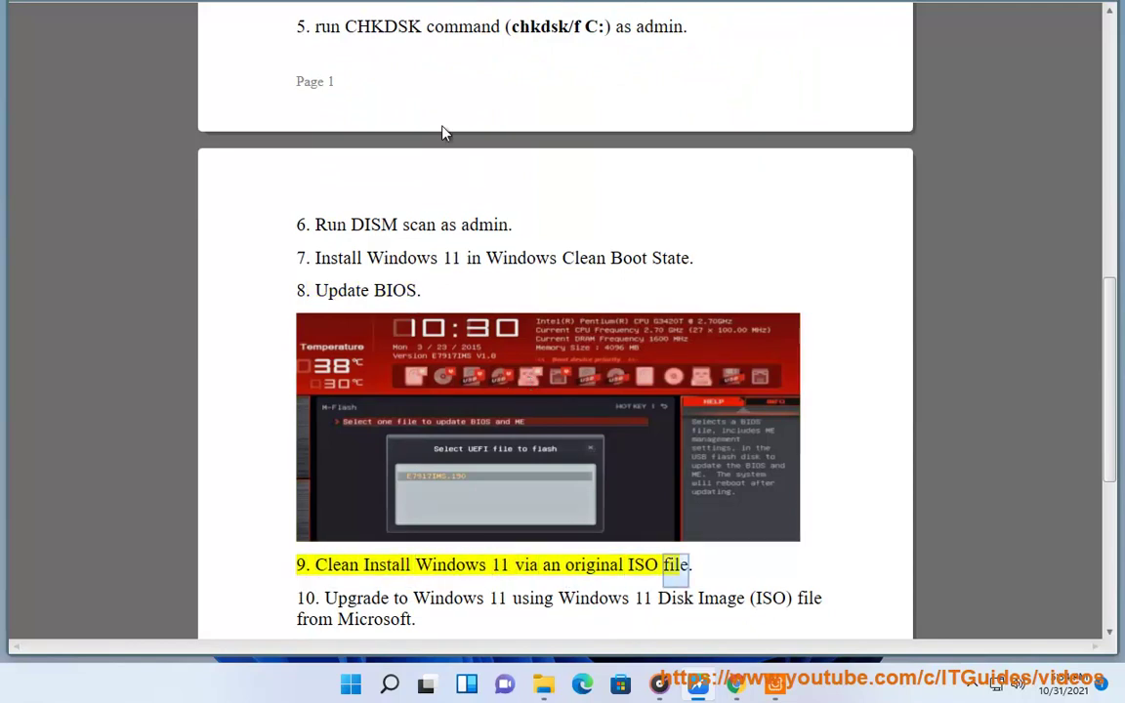
- Search Google for Windows 11 ISO and open Microsoft's Windows 11 download page
left_click(744, 686)
left_click(337, 124)
type("1")
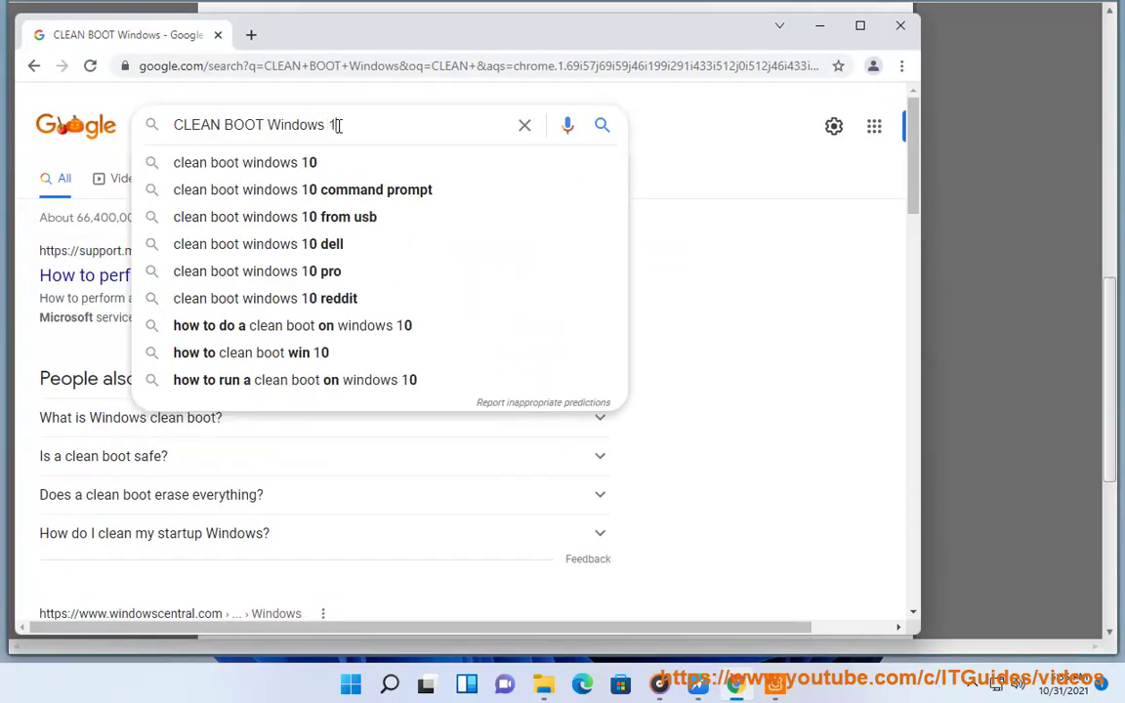
type("12 ISO")
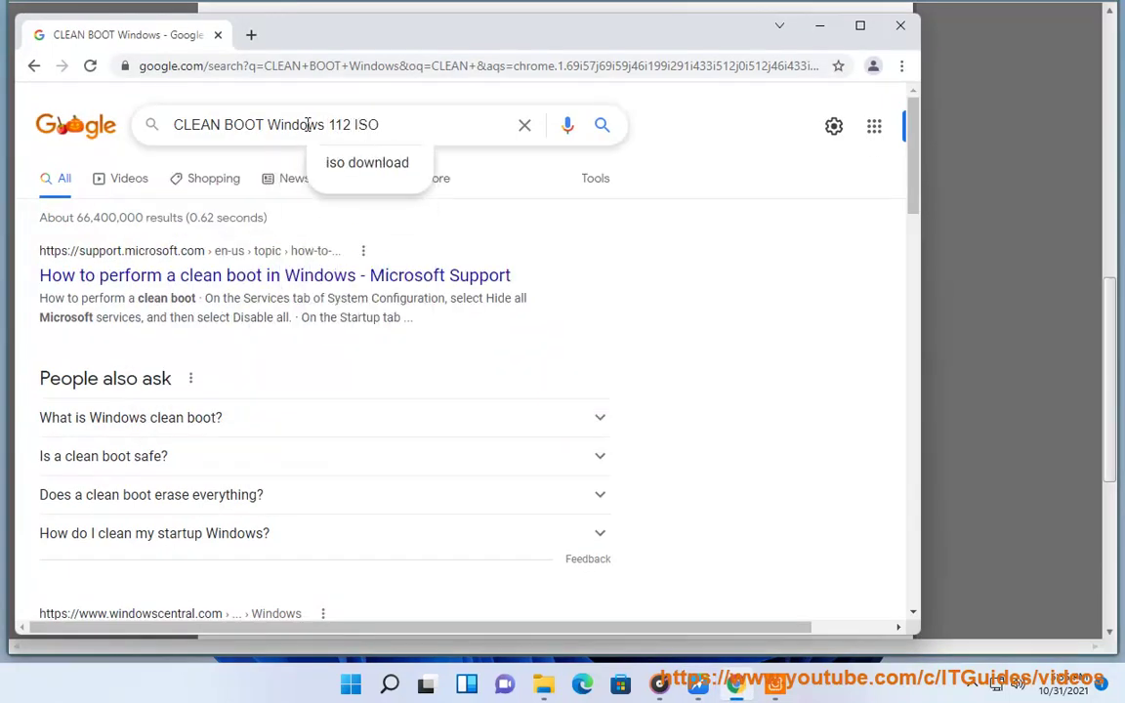
left_click_drag(271, 124, 173, 124)
key("BackSpace")
key("Return")
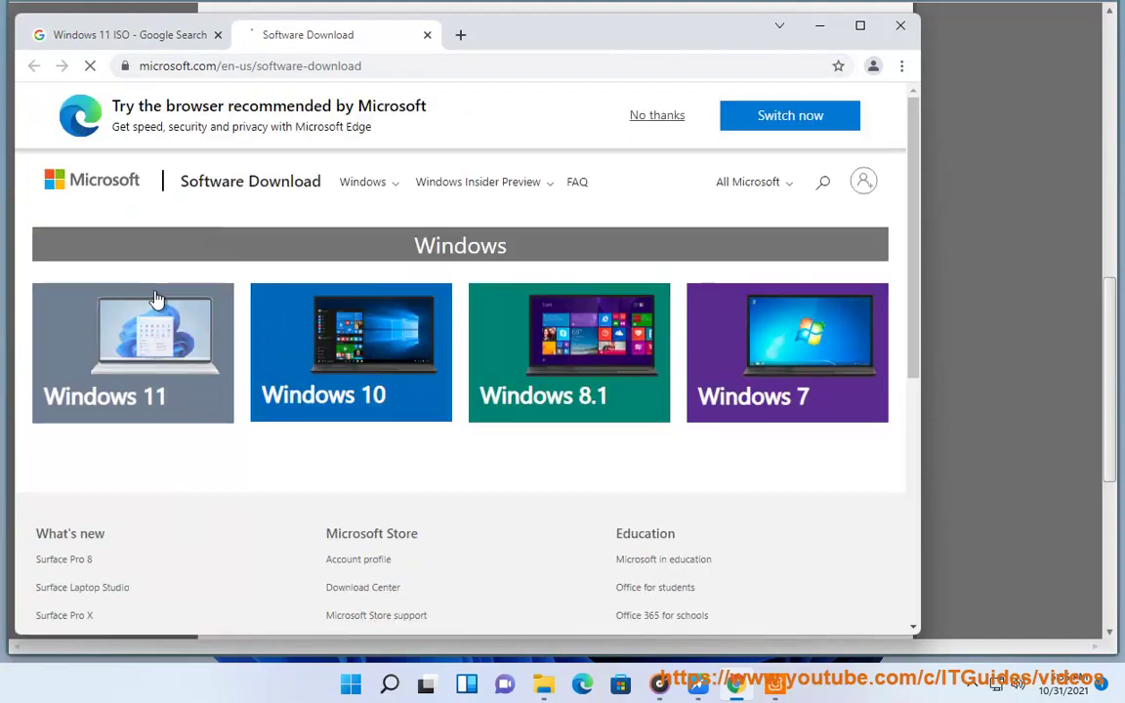
left_click(153, 309)
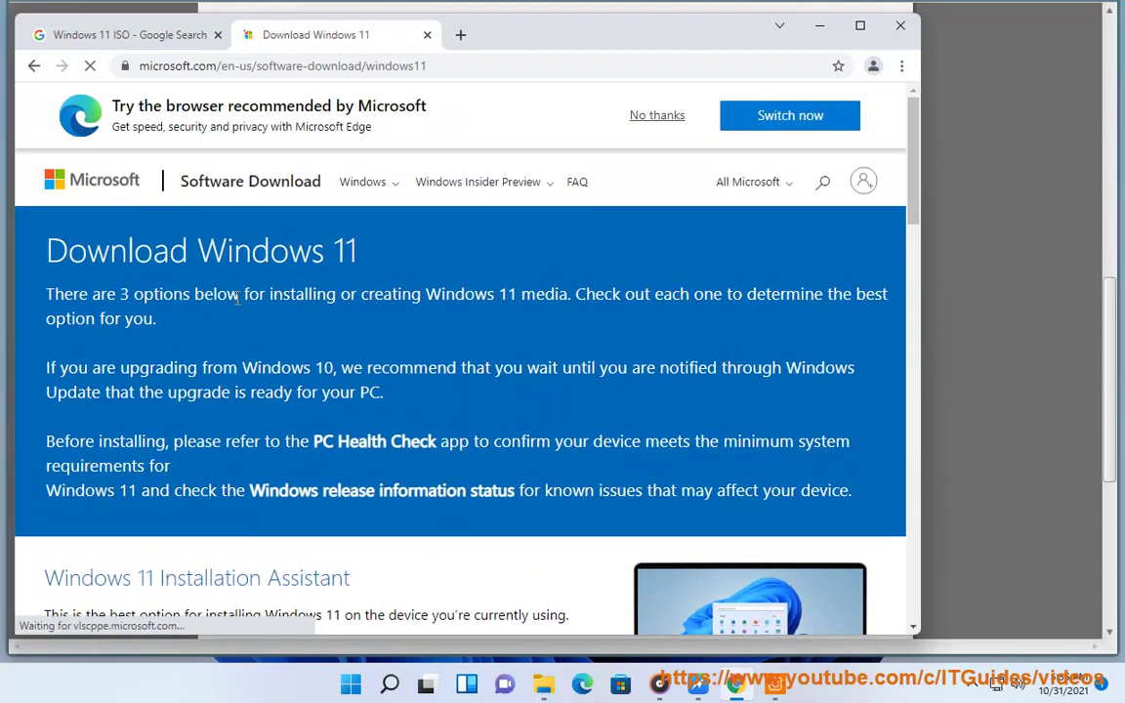
- Choose Windows 11 under Disk Image download and highlight the 64-bit CPU requirement
scroll(533, 368, "down", 6)
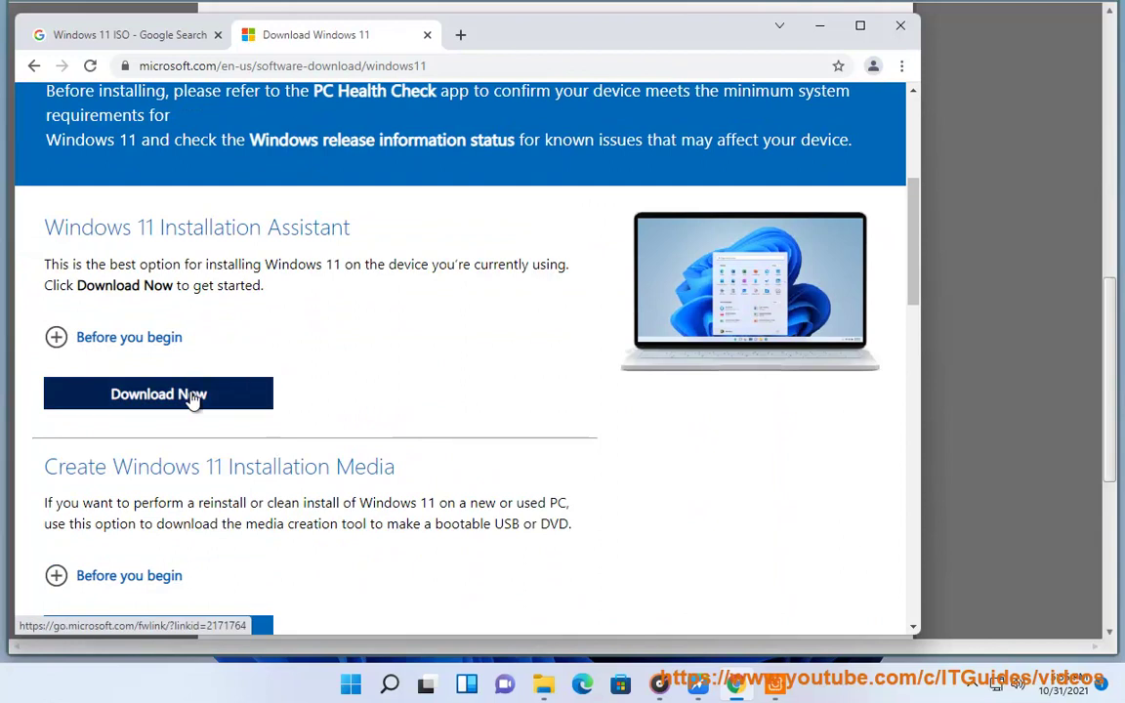
scroll(390, 410, "down", 1)
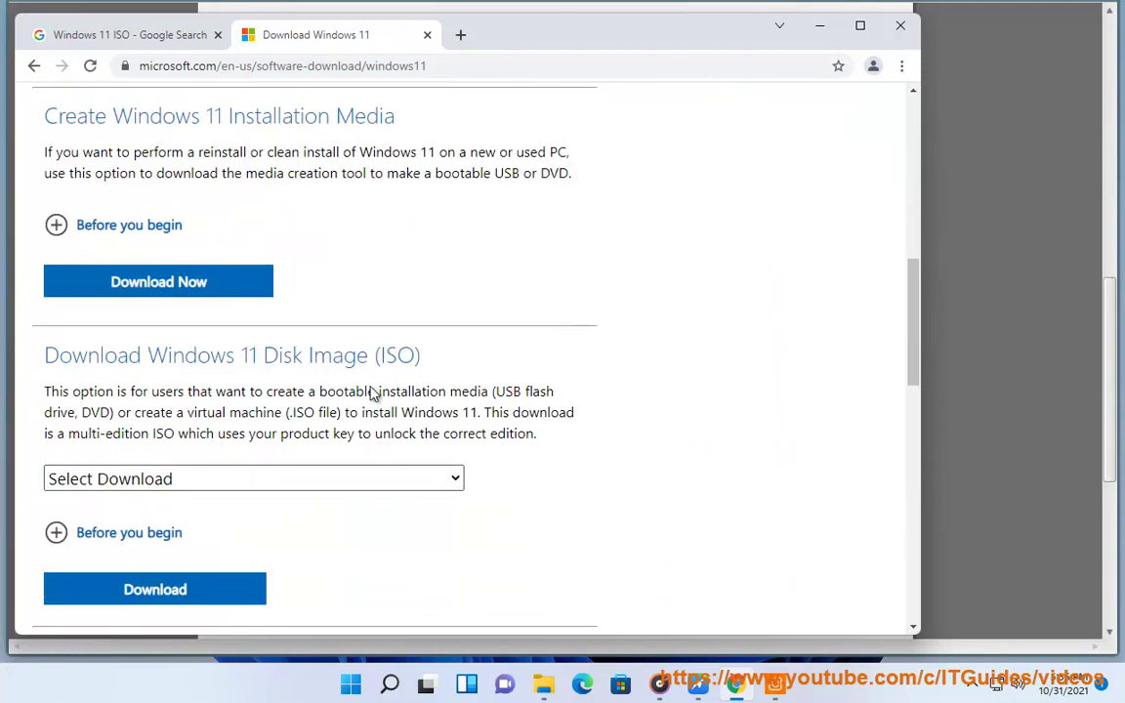
left_click(301, 482)
left_click(216, 533)
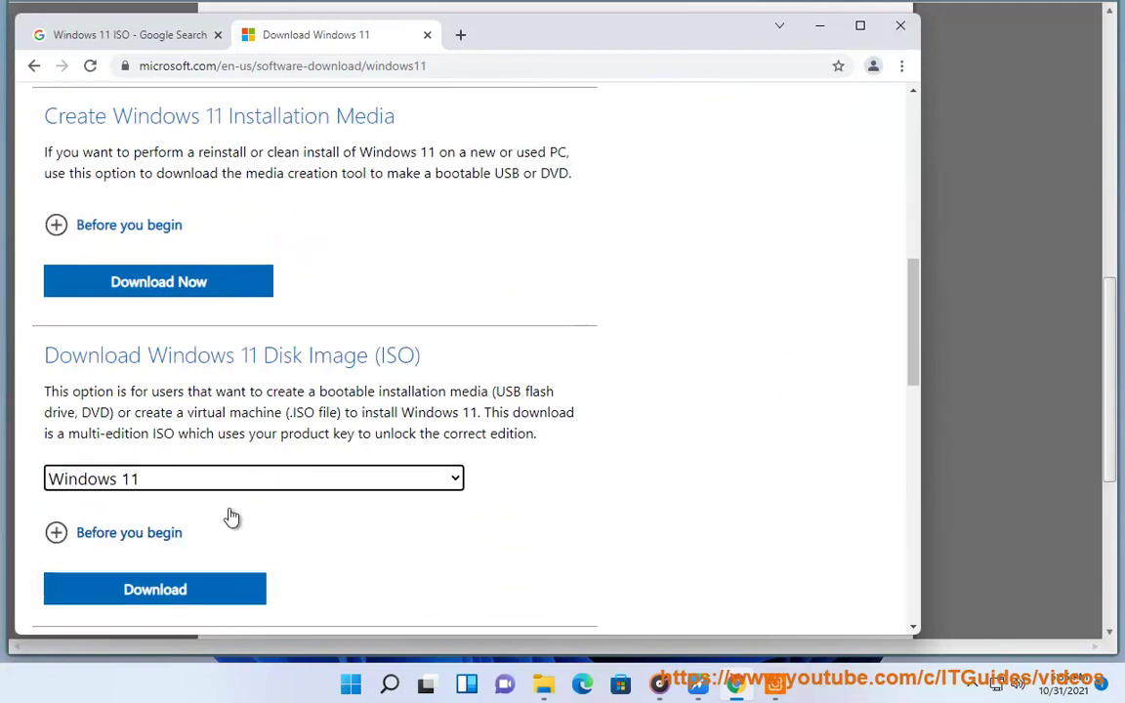
scroll(232, 518, "down", 1)
left_click(70, 449)
scroll(264, 441, "down", 1)
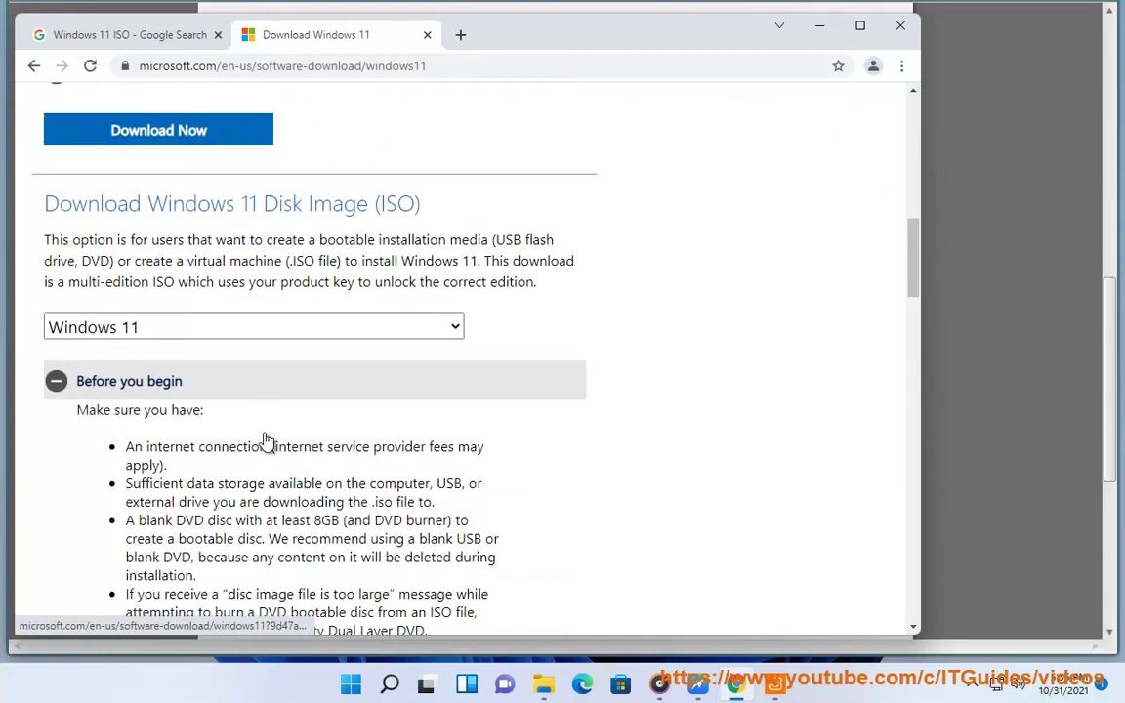
scroll(265, 441, "down", 2)
scroll(208, 261, "down", 3)
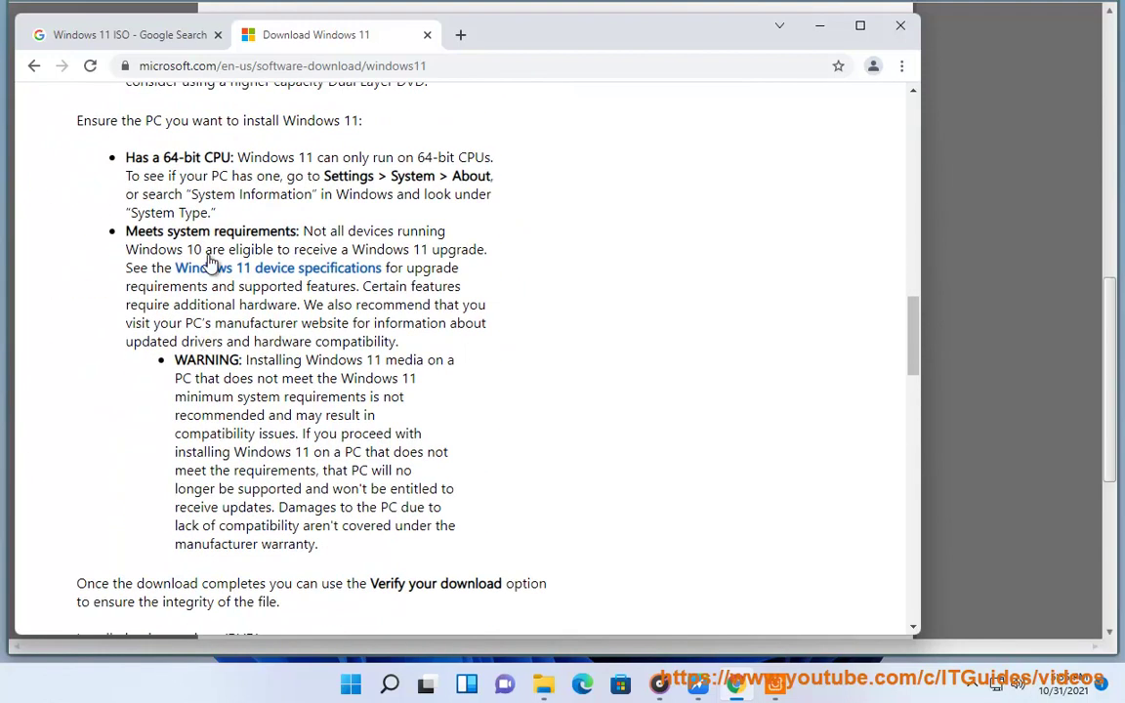
left_click_drag(237, 157, 127, 157)
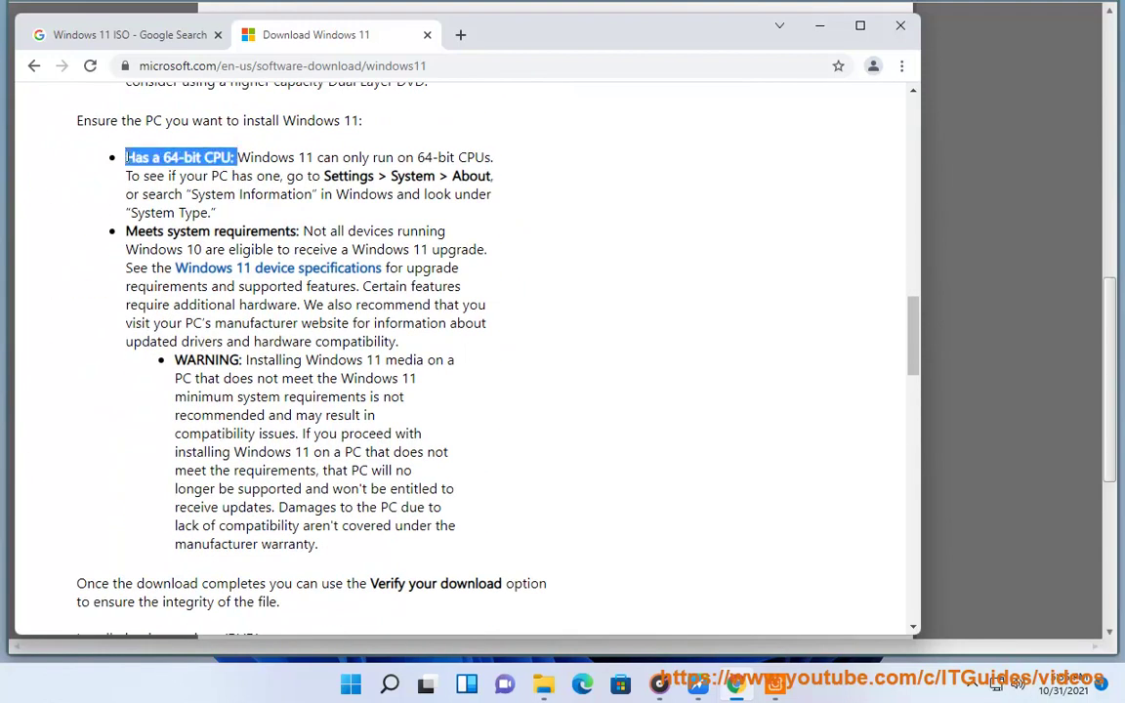
- Confirm in System Information that the PC is x64-based, then return to the guide
left_click(390, 682)
type("SYS")
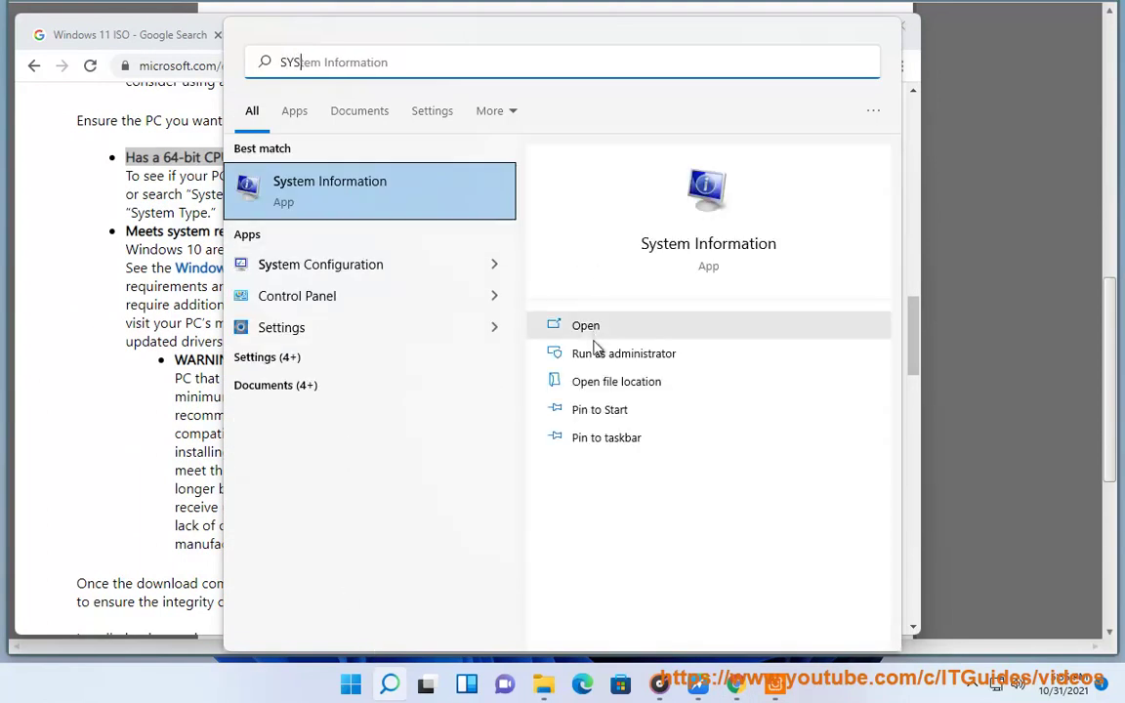
left_click(356, 190)
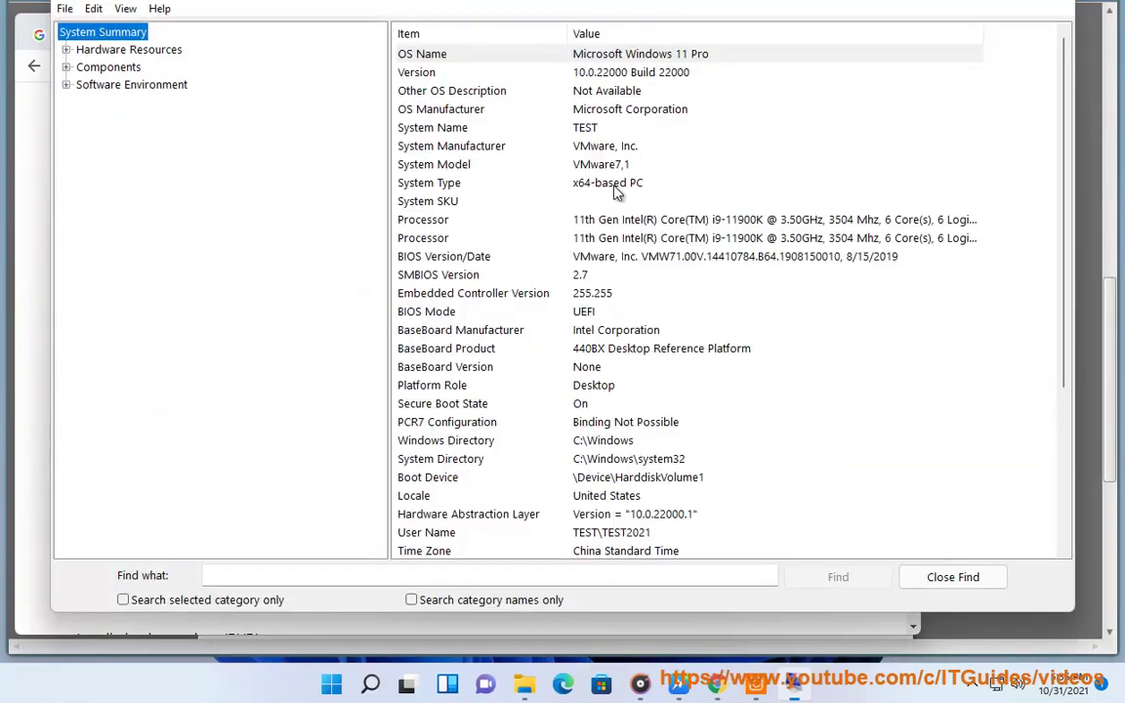
left_click(632, 187)
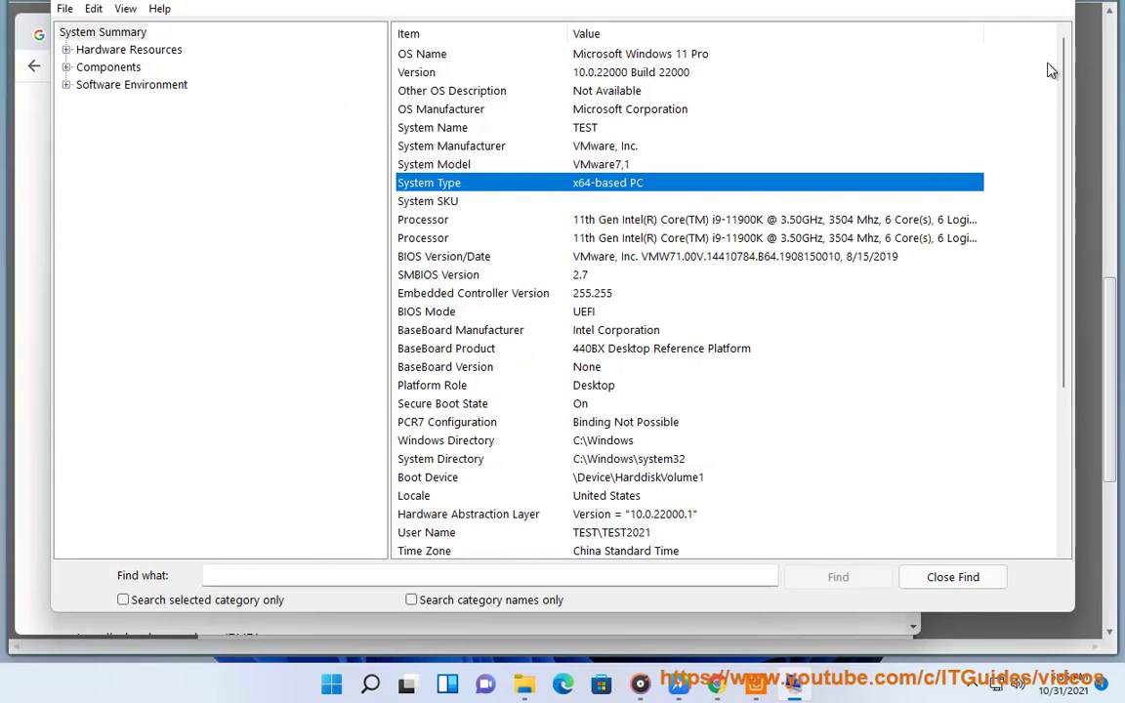
left_click(1055, 5)
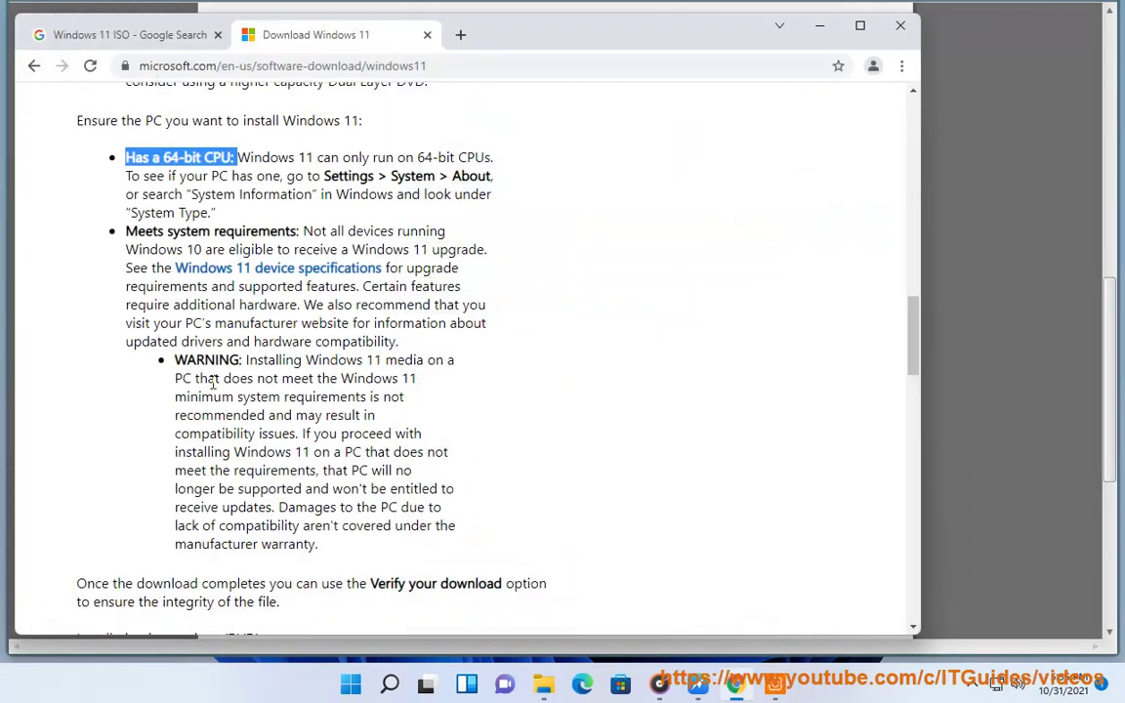
scroll(266, 366, "down", 12)
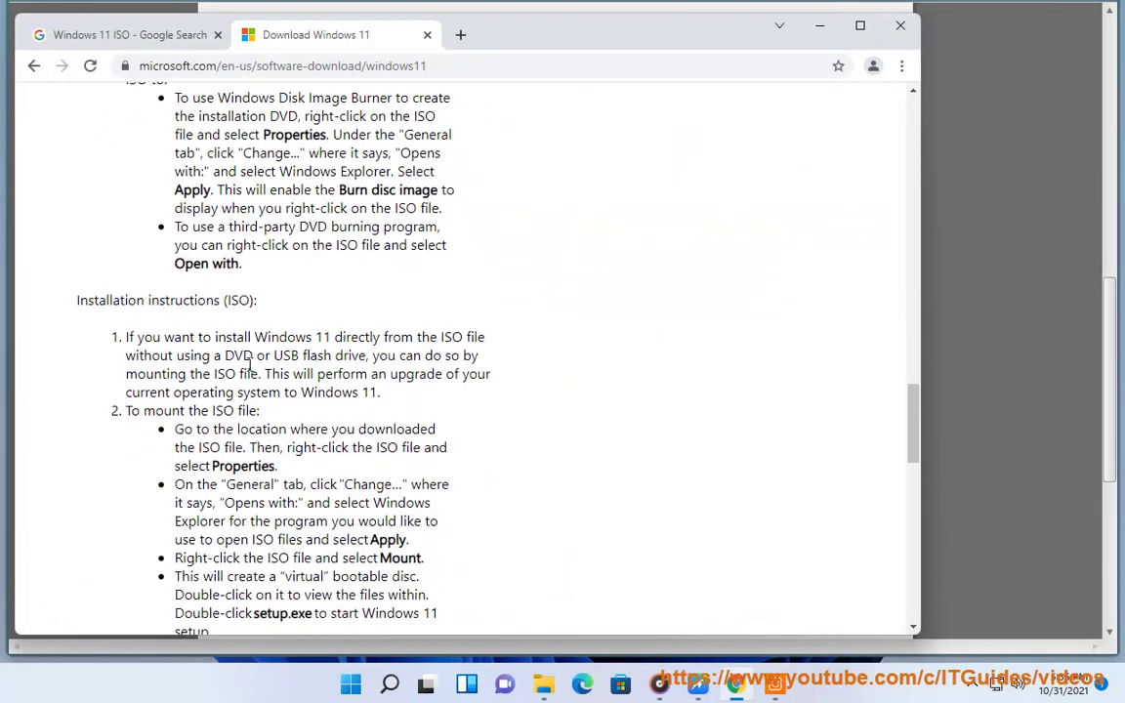
left_click(819, 24)
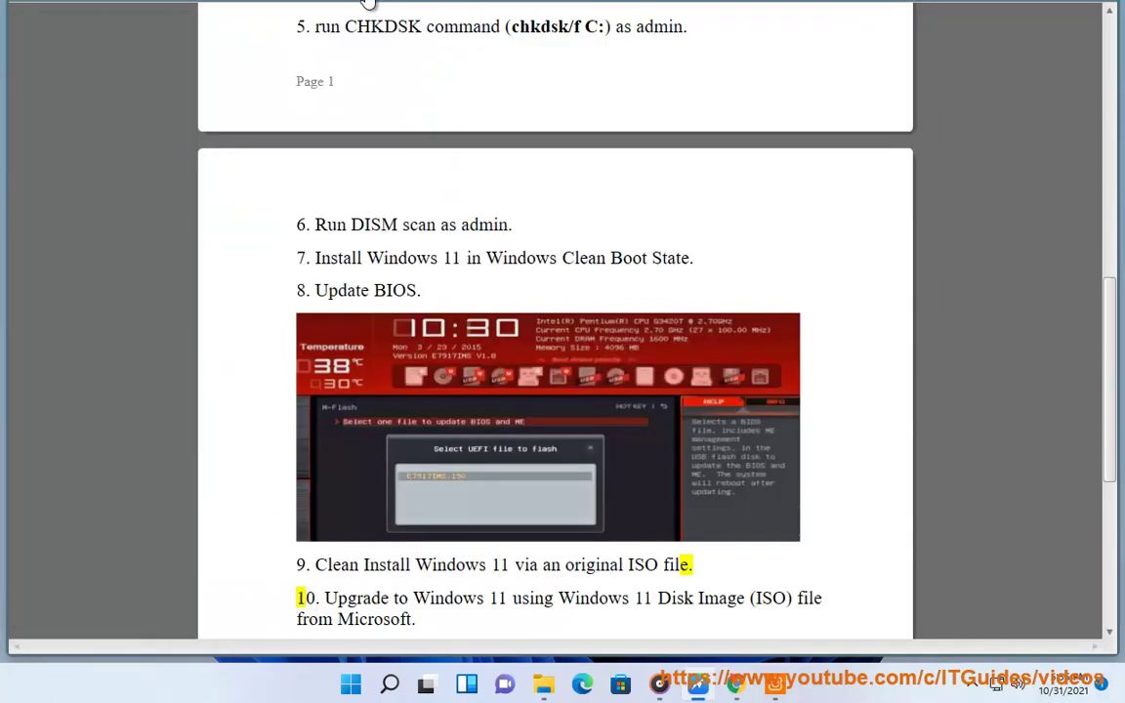